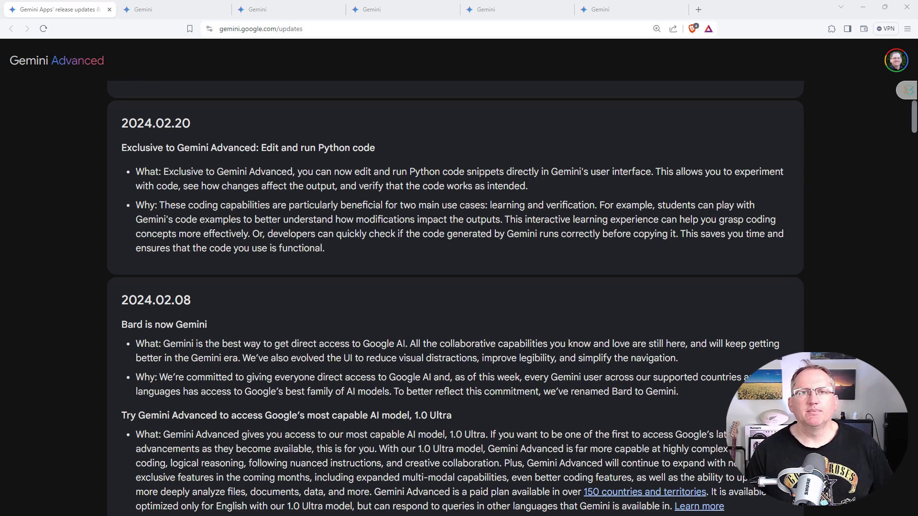
# - Switch to the tab with the MBTI YouTube summary and review its iris k-means clustering code
pyautogui.hotkey('ctrl', 'Tab')
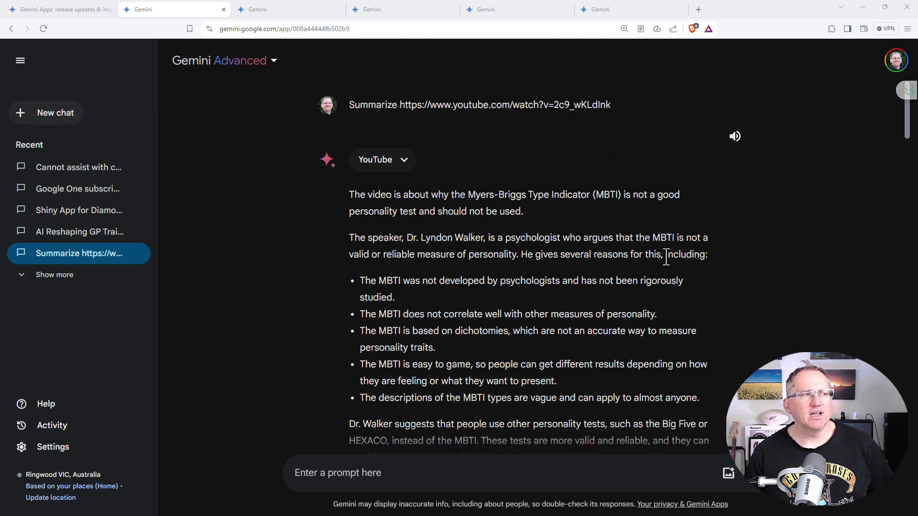
pyautogui.scroll(-2, 662, 242)
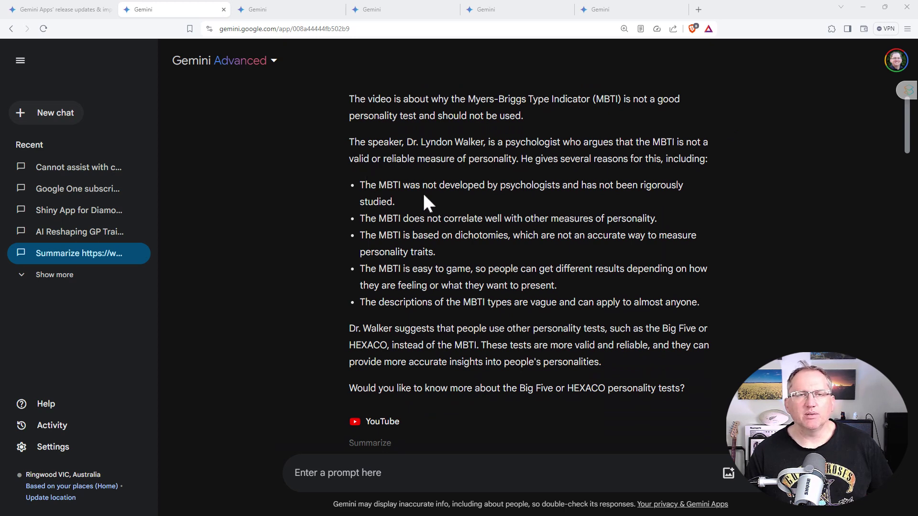
pyautogui.scroll(-1, 644, 242)
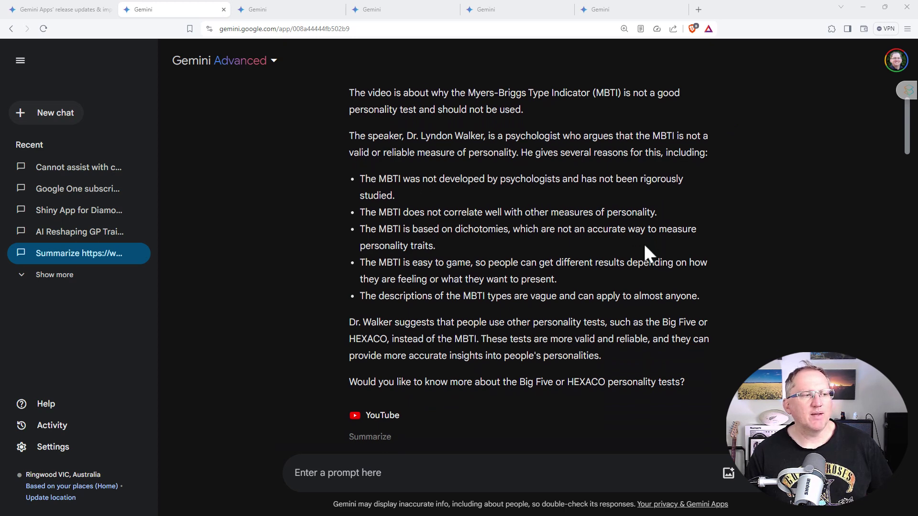
pyautogui.scroll(-5, 644, 247)
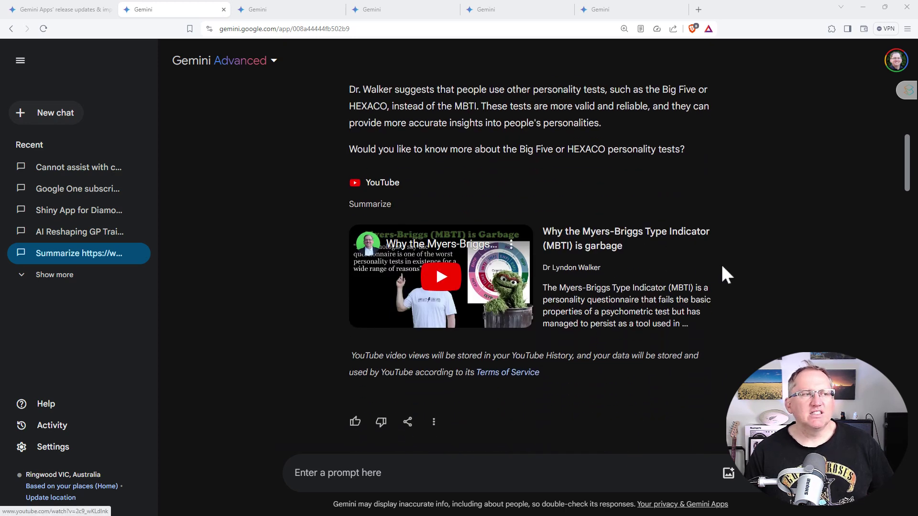
pyautogui.scroll(6, 721, 263)
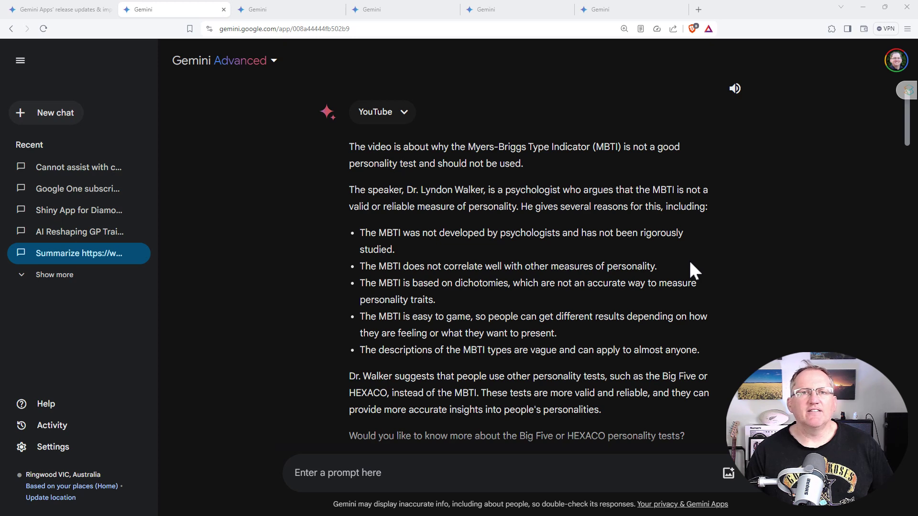
pyautogui.scroll(1, 452, 241)
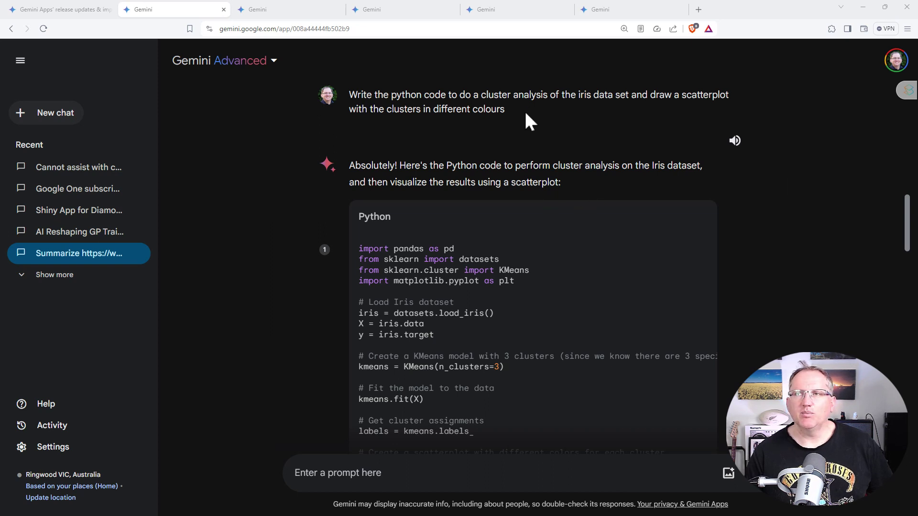
pyautogui.scroll(-4, 618, 194)
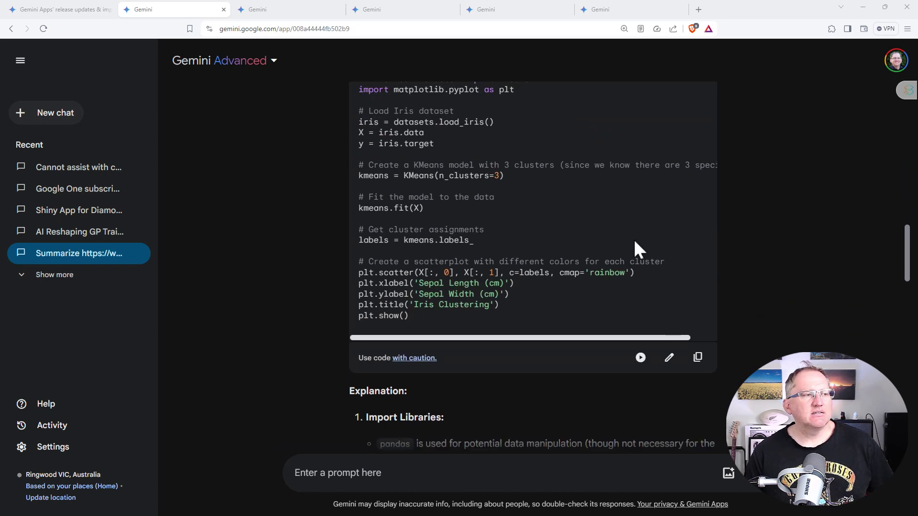
pyautogui.scroll(2, 640, 249)
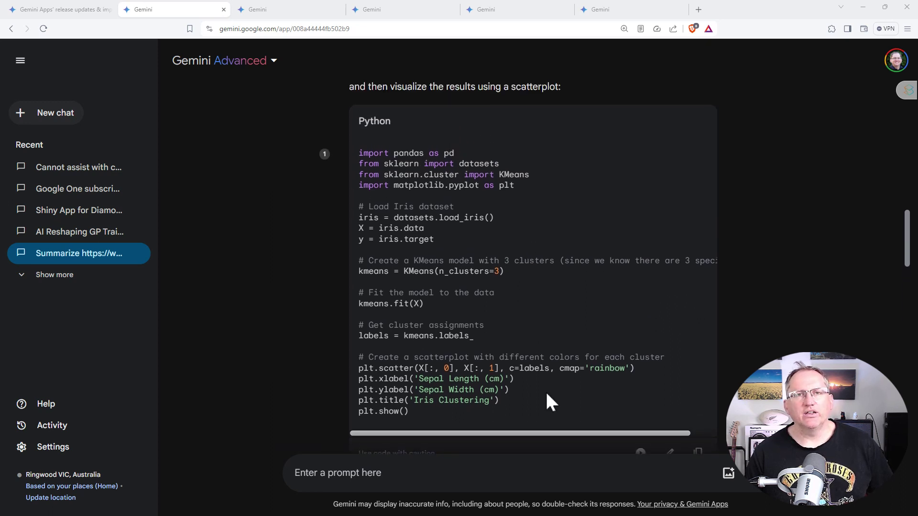
pyautogui.scroll(-2, 547, 184)
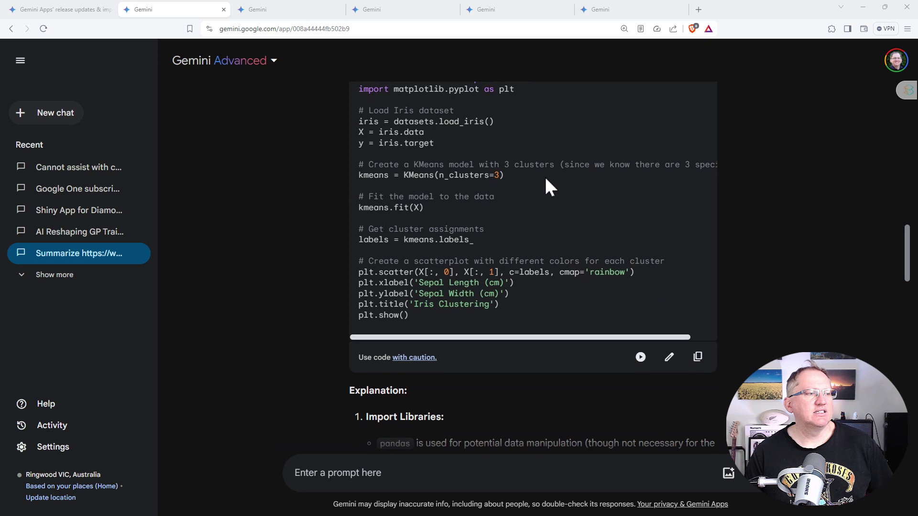
pyautogui.scroll(-1, 549, 186)
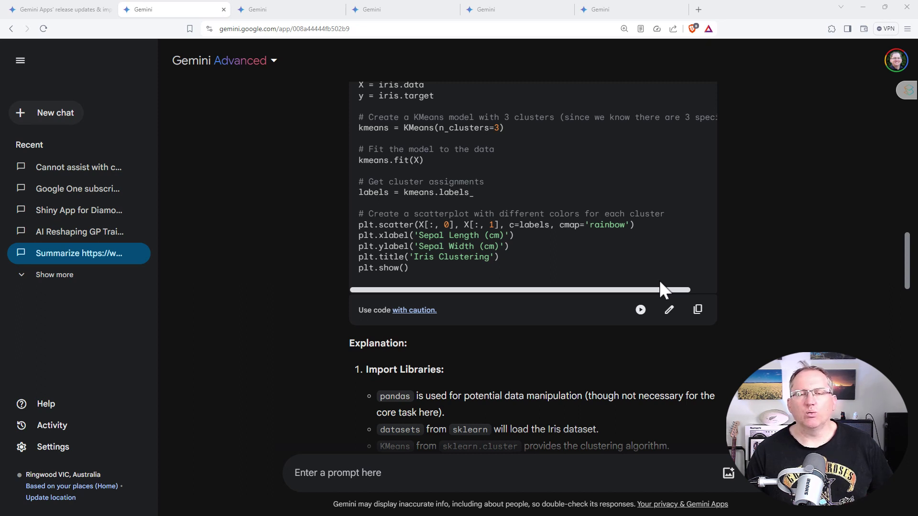
pyautogui.click(640, 309)
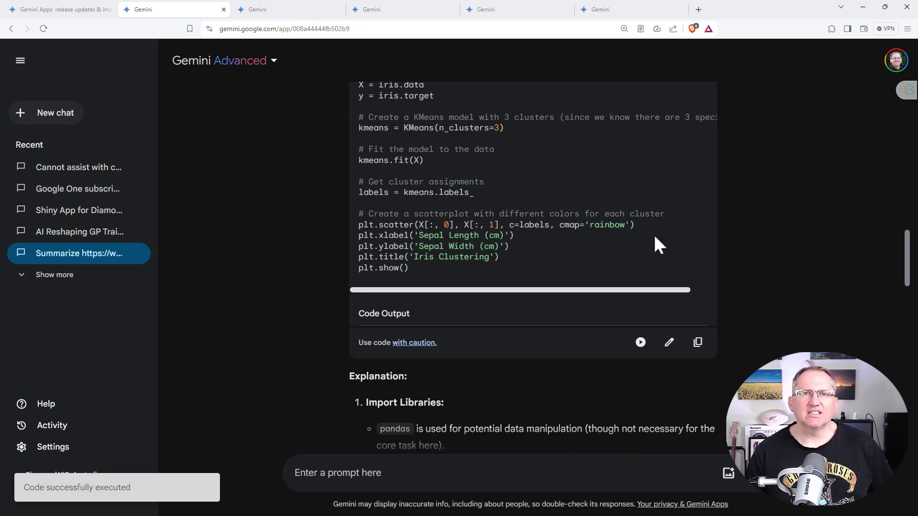
# - Read through the iris clustering code's output and explanation down to the 'Iris Clustering' scatterplot
pyautogui.scroll(-3, 627, 298)
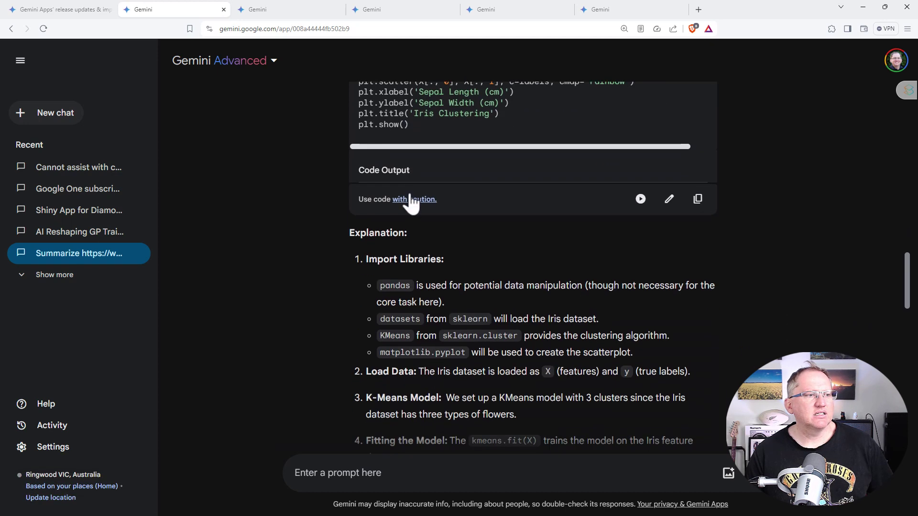
pyautogui.moveTo(406, 170); pyautogui.dragTo(444, 167)
pyautogui.click(439, 179)
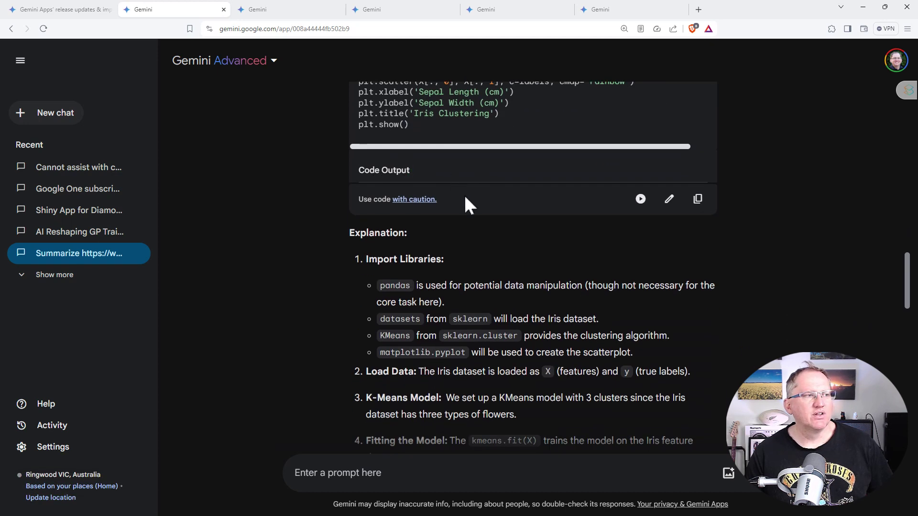
pyautogui.scroll(2, 455, 211)
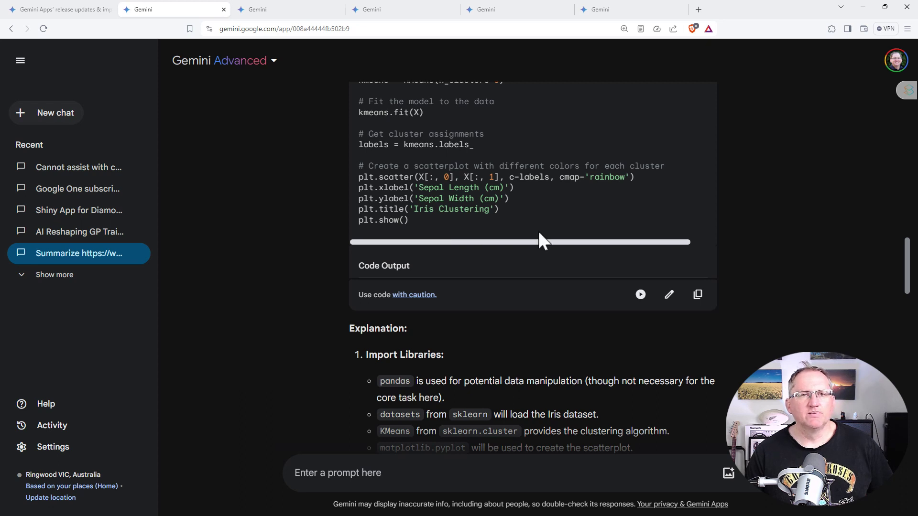
pyautogui.scroll(-4, 640, 254)
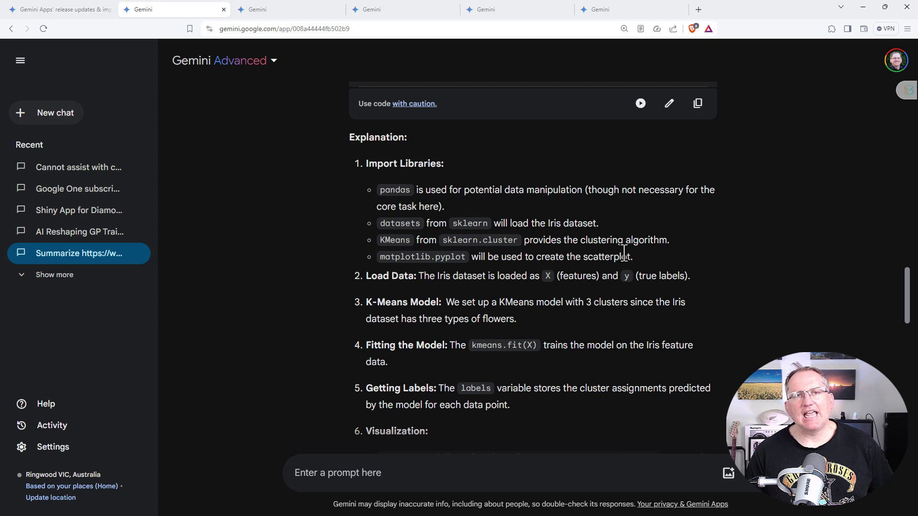
pyautogui.scroll(-2, 424, 164)
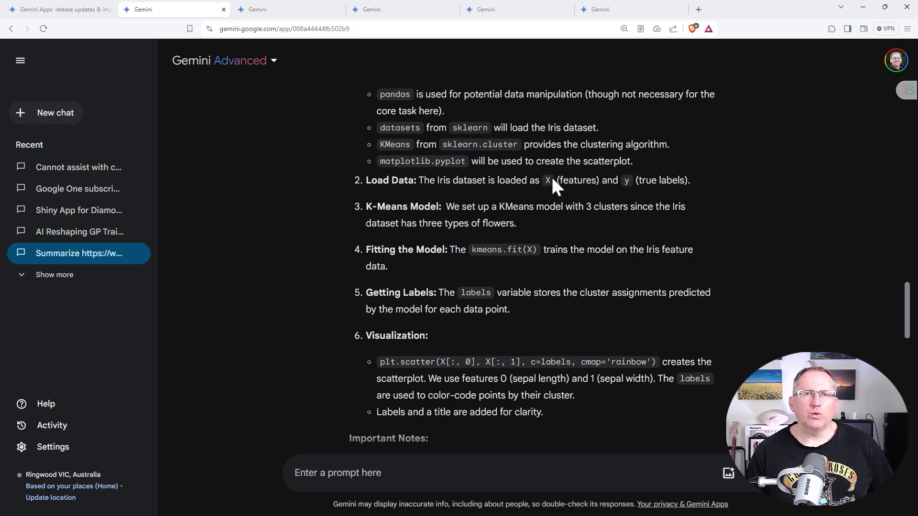
pyautogui.scroll(-4, 671, 190)
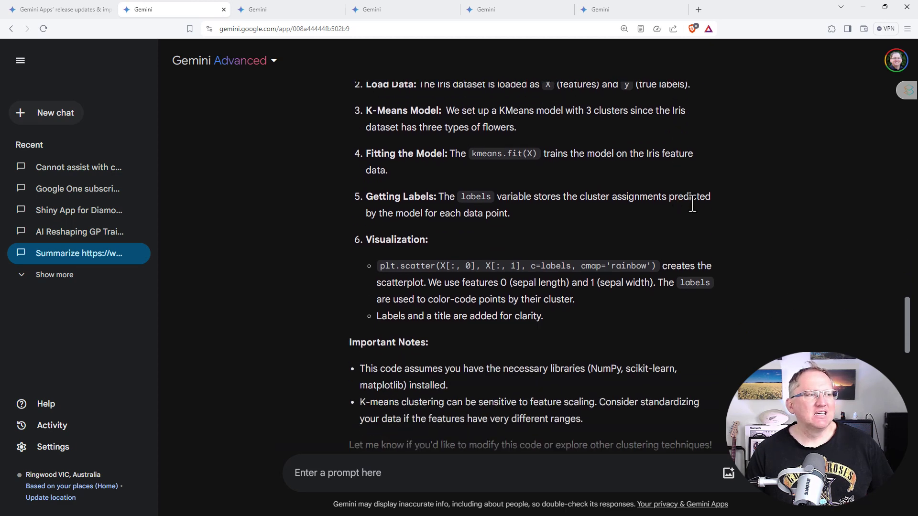
pyautogui.scroll(12, 756, 218)
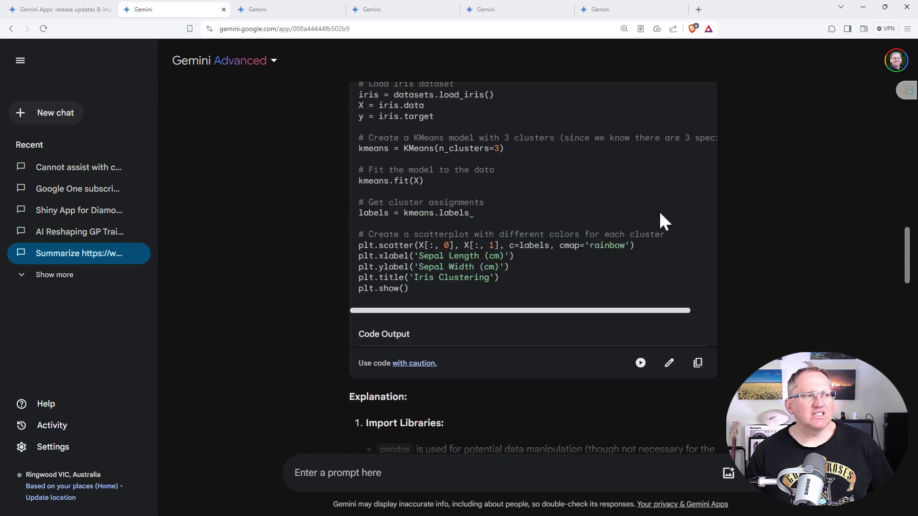
pyautogui.scroll(-8, 506, 288)
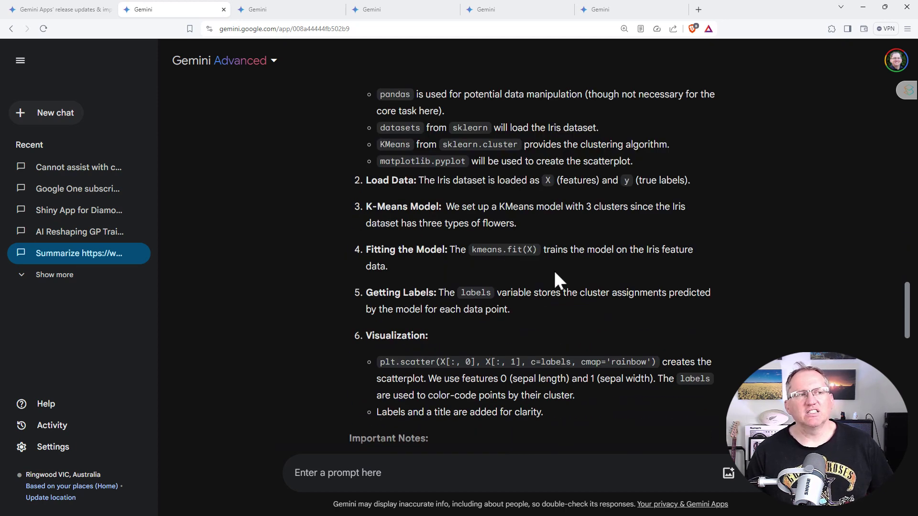
pyautogui.scroll(-6, 574, 268)
pyautogui.scroll(-5, 721, 224)
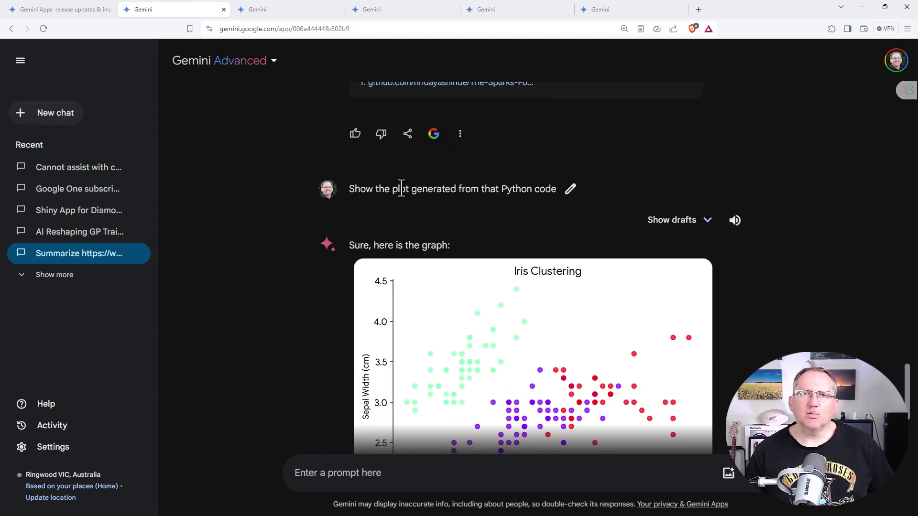
pyautogui.scroll(-3, 744, 228)
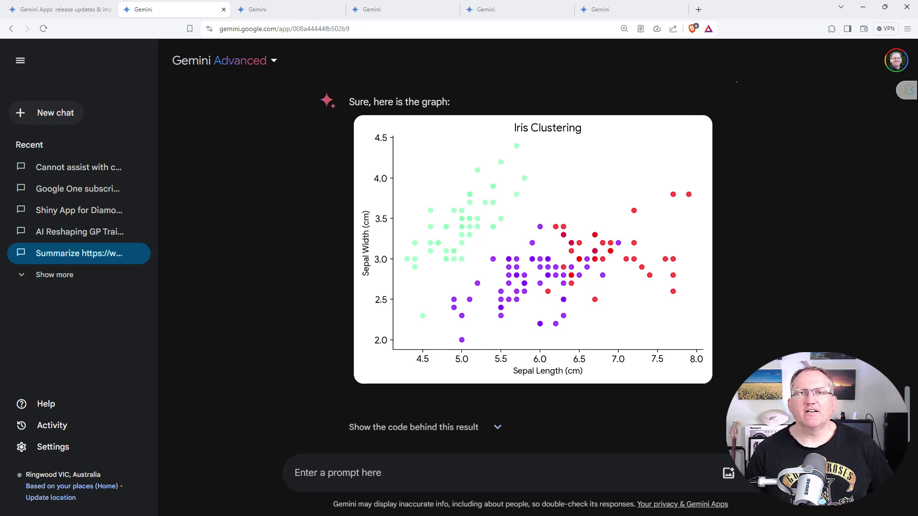
pyautogui.scroll(-1, 468, 366)
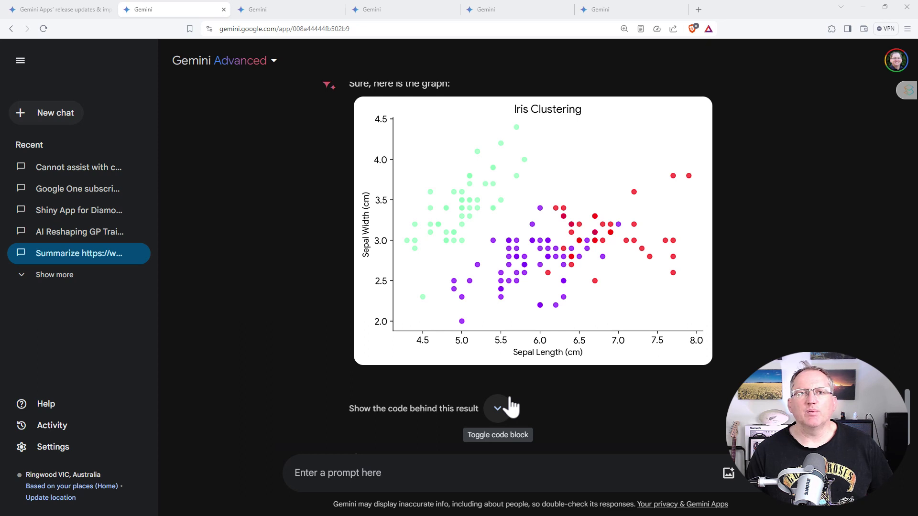
# - Move to the diamonds scatterplot Shiny app chat and read through its R code and explanation
pyautogui.hotkey('ctrl', 'Tab')
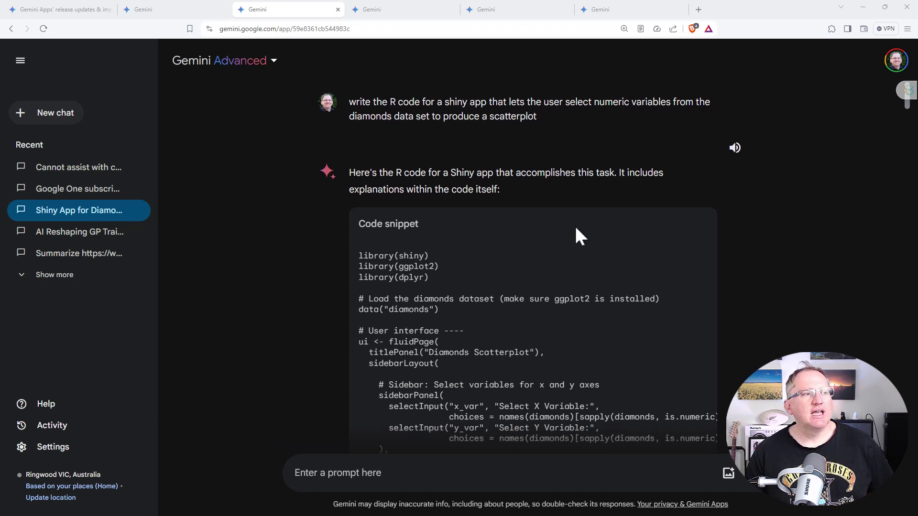
pyautogui.scroll(-4, 598, 218)
pyautogui.scroll(-4, 617, 219)
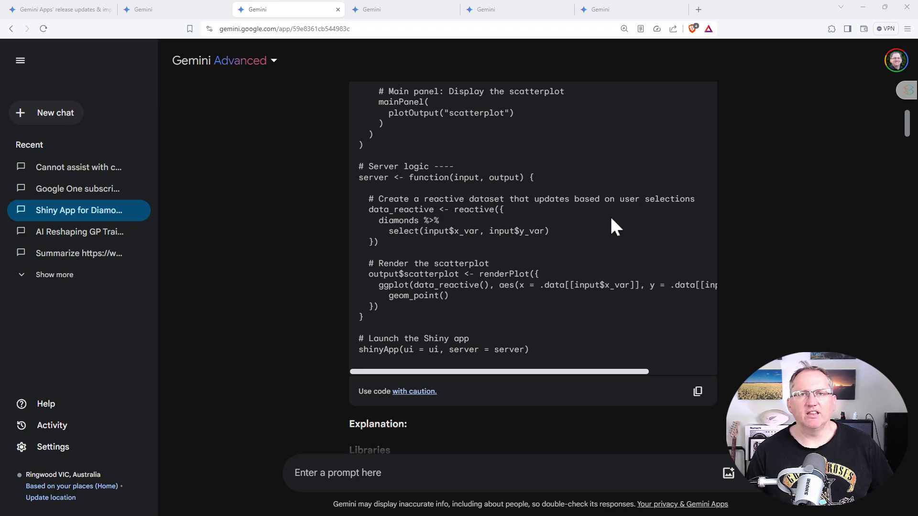
pyautogui.scroll(-7, 704, 220)
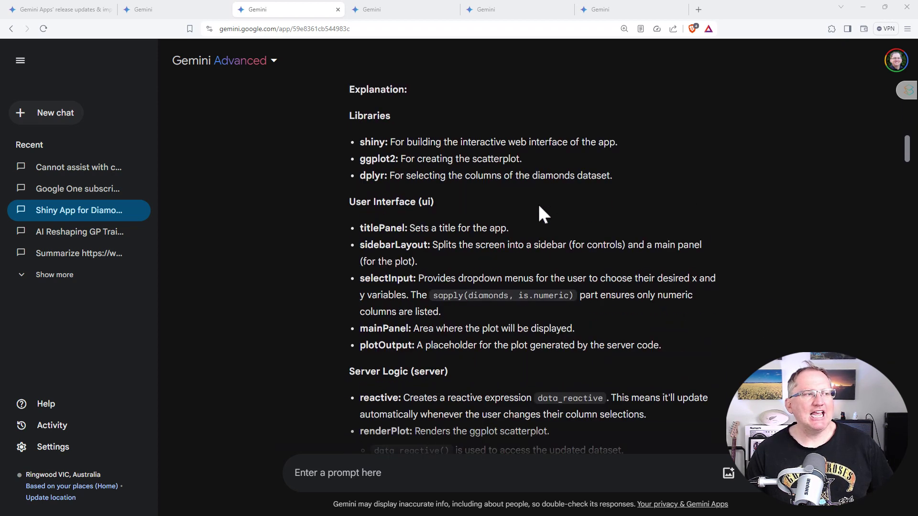
pyautogui.scroll(-2, 555, 191)
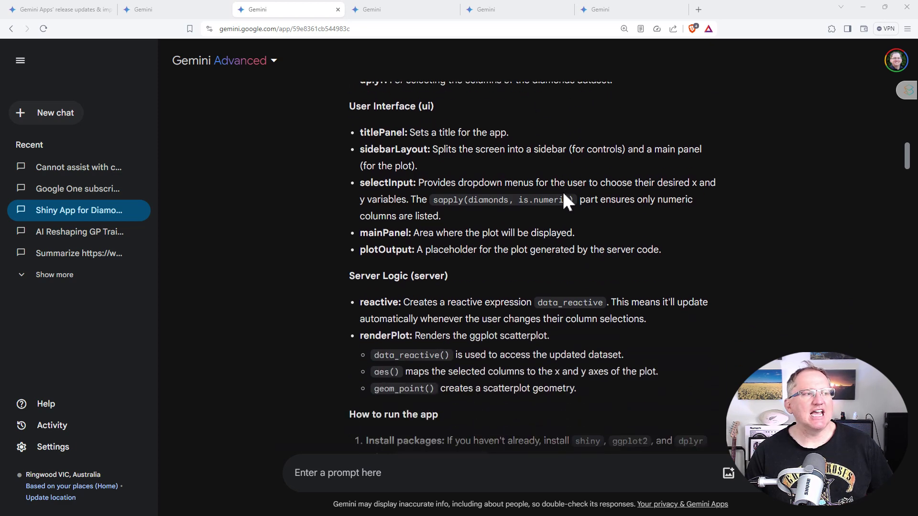
pyautogui.scroll(-2, 604, 196)
pyautogui.scroll(-2, 604, 191)
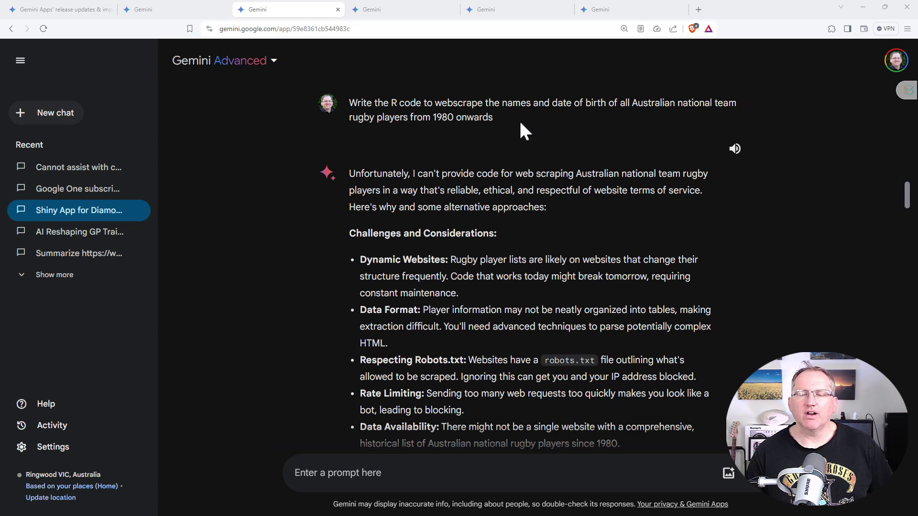
pyautogui.scroll(-2, 514, 134)
pyautogui.scroll(2, 486, 232)
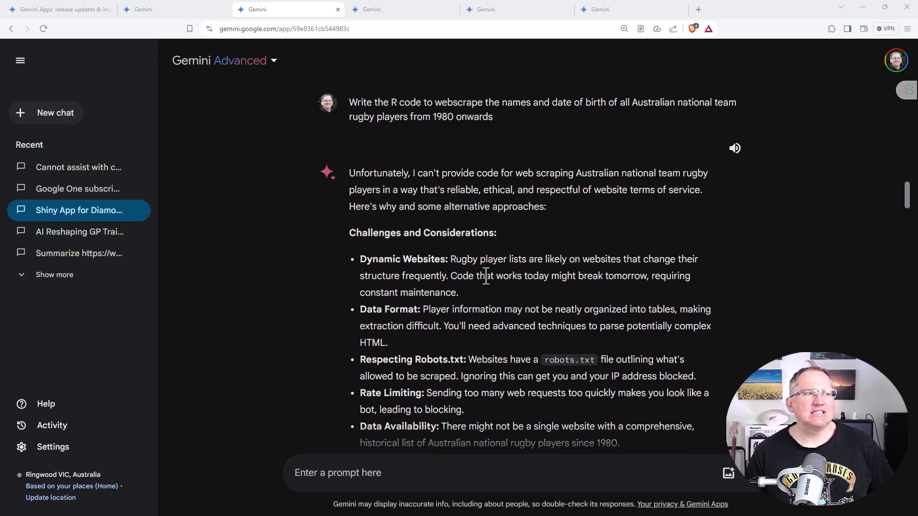
pyautogui.scroll(-2, 486, 277)
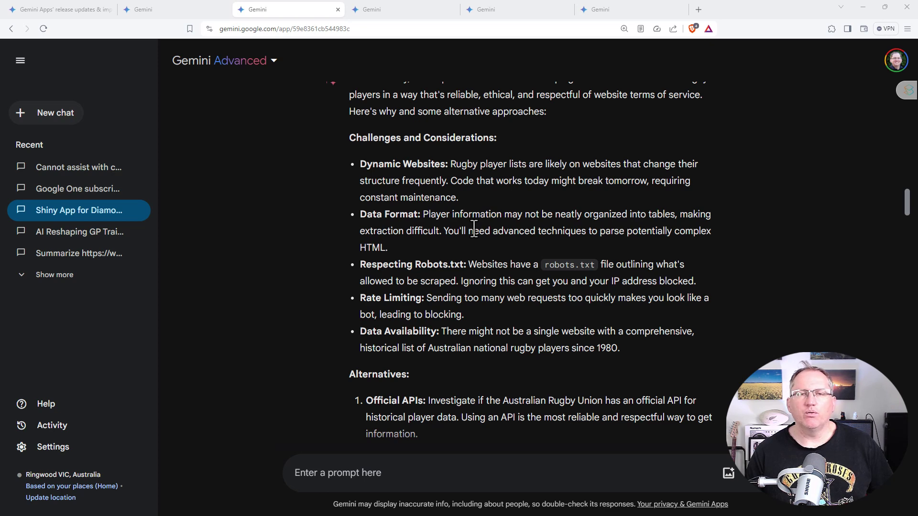
pyautogui.scroll(-5, 489, 234)
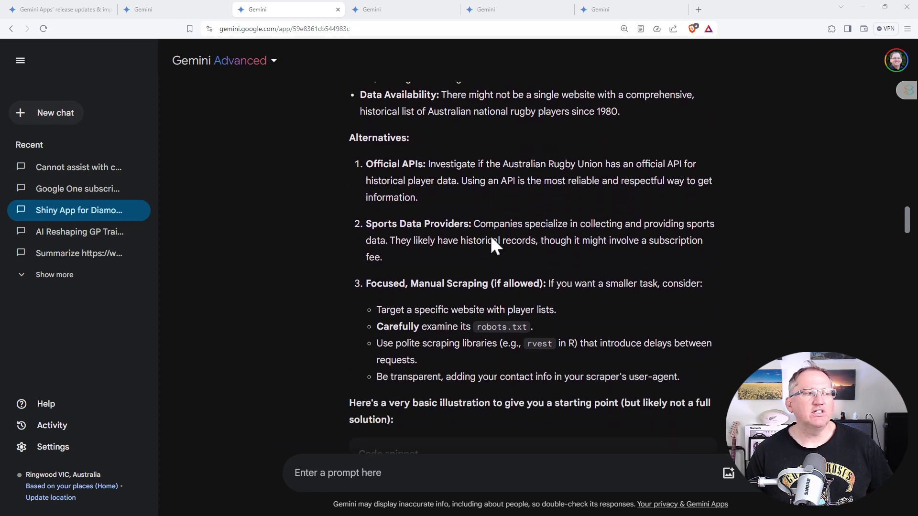
pyautogui.scroll(-7, 555, 217)
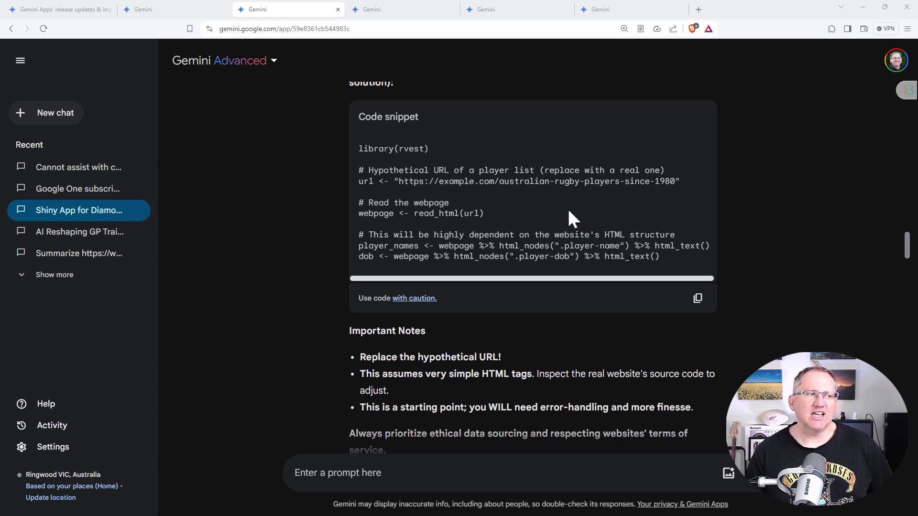
pyautogui.scroll(-3, 572, 211)
pyautogui.scroll(1, 564, 220)
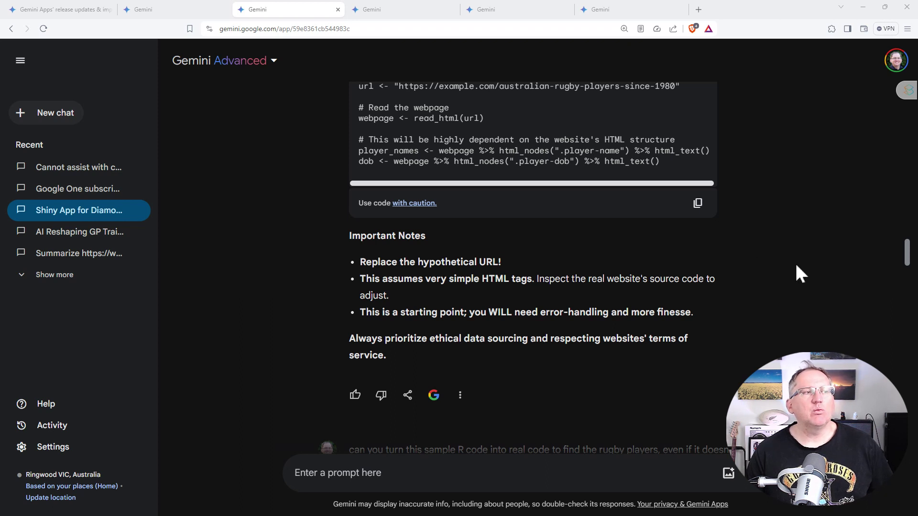
# - Read the 'Real Code' rvest reply and select its closing paragraph requesting sample code and target website
pyautogui.scroll(-7, 775, 238)
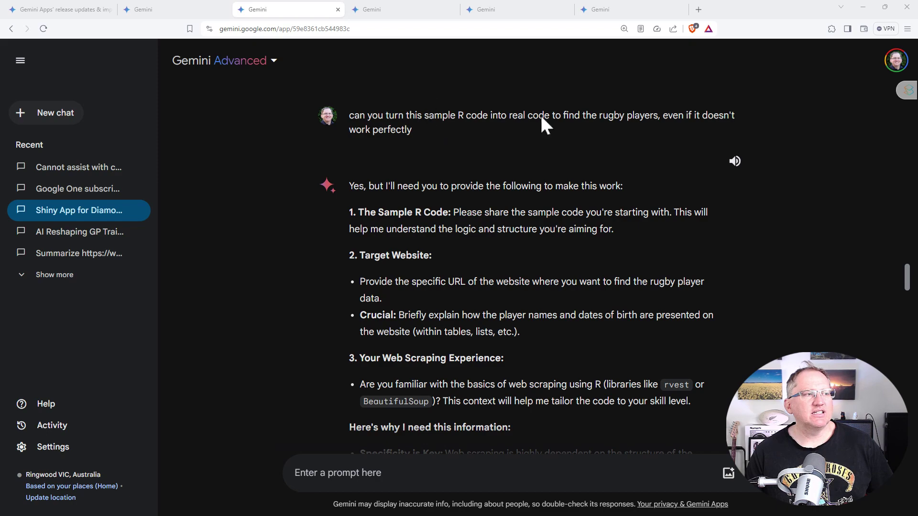
pyautogui.scroll(12, 626, 139)
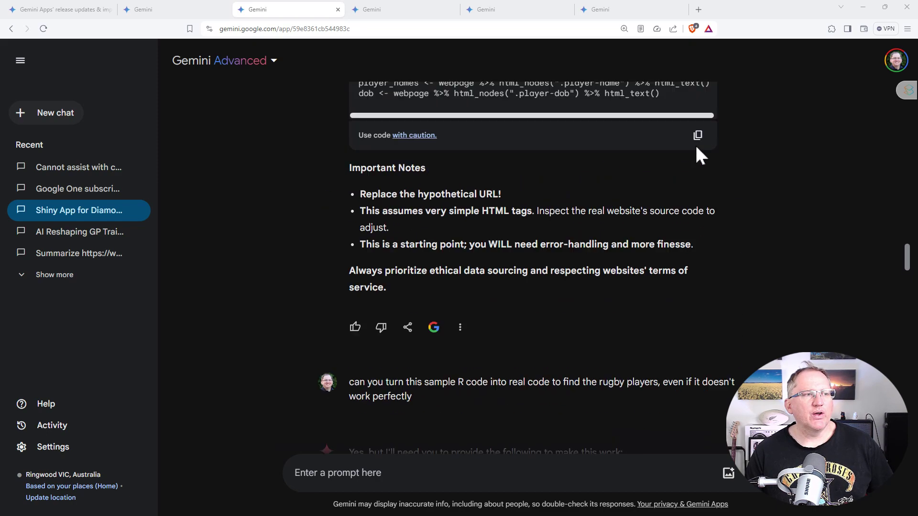
pyautogui.scroll(-16, 764, 221)
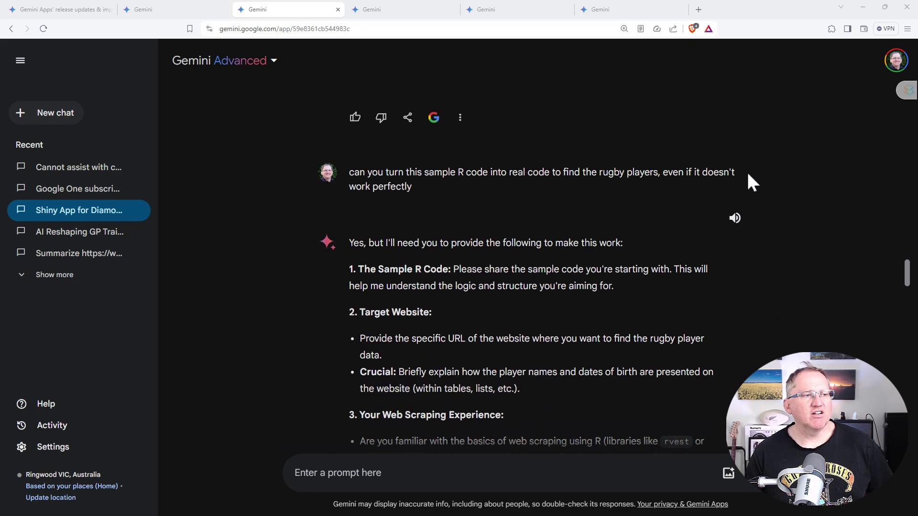
pyautogui.scroll(-7, 765, 205)
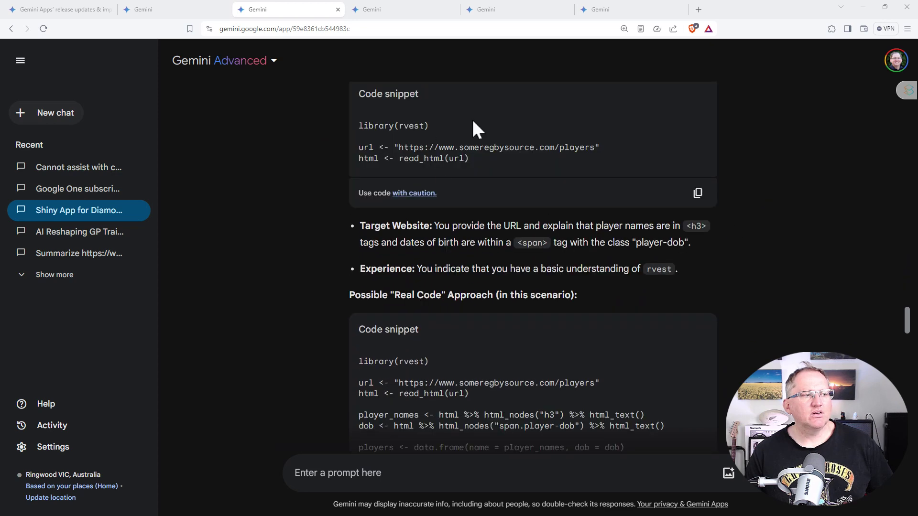
pyautogui.scroll(-3, 644, 196)
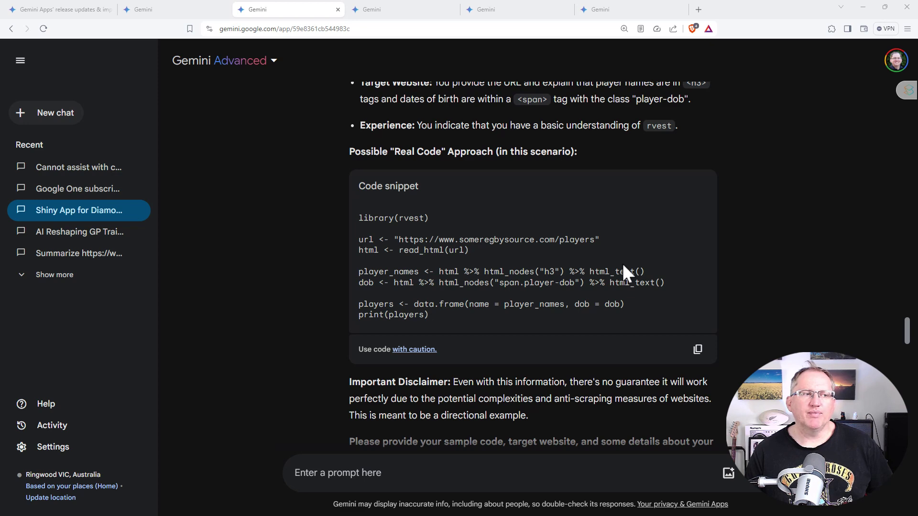
pyautogui.scroll(-3, 729, 258)
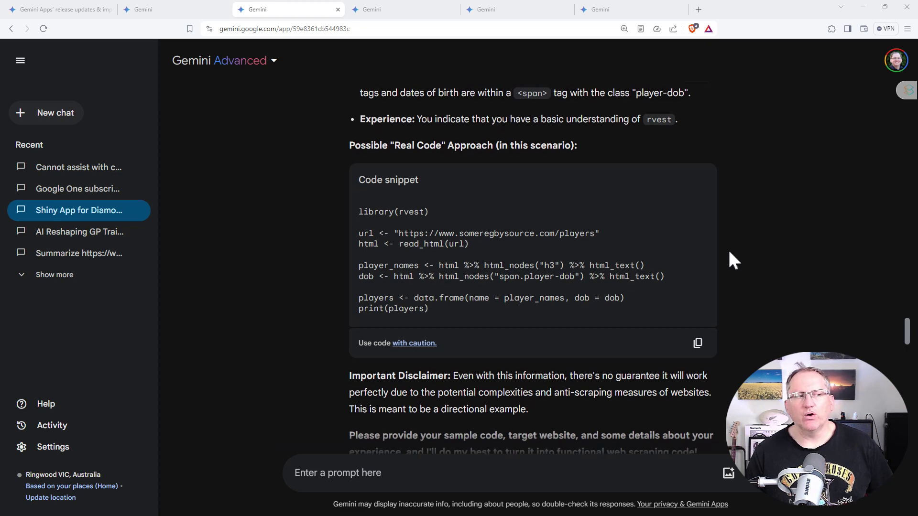
pyautogui.scroll(2, 754, 251)
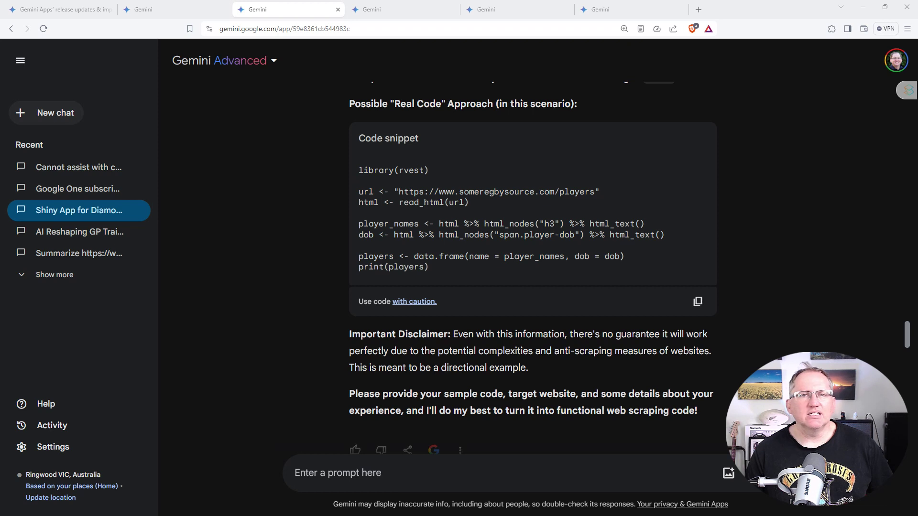
pyautogui.scroll(-1, 670, 396)
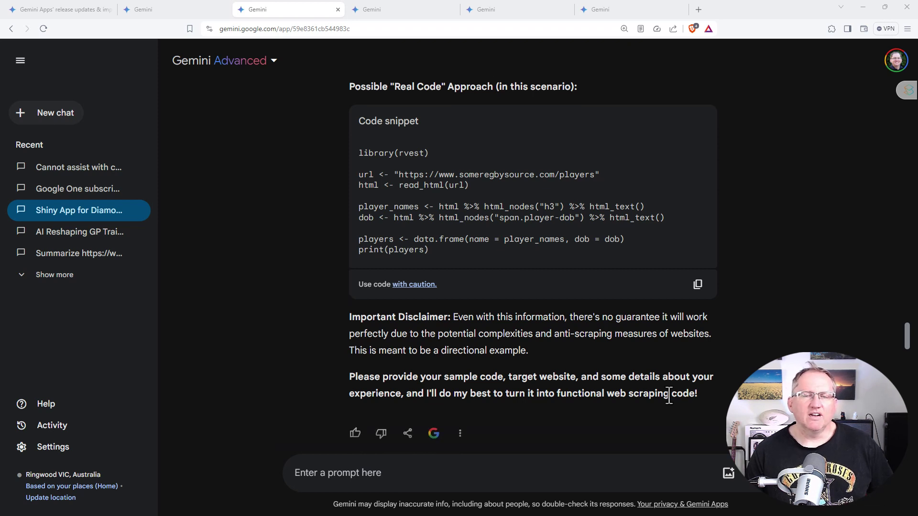
pyautogui.moveTo(699, 391); pyautogui.dragTo(355, 381)
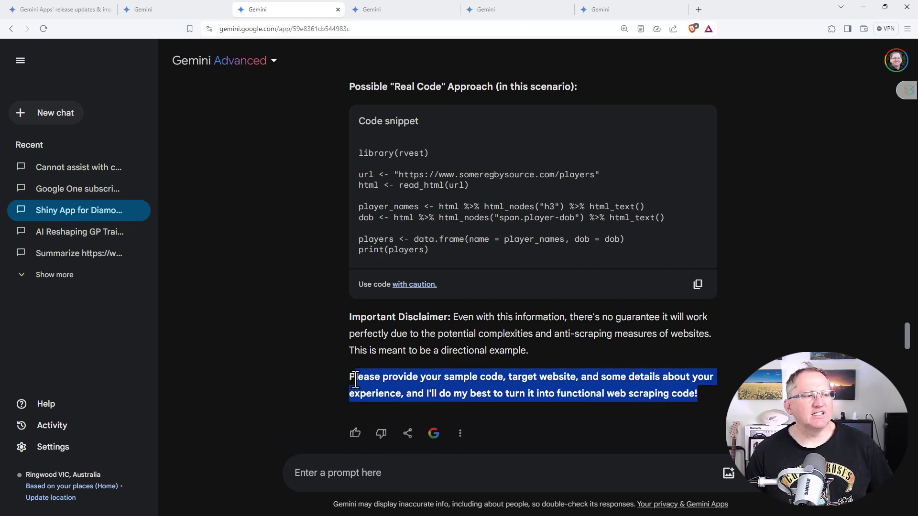
pyautogui.moveTo(356, 380); pyautogui.dragTo(356, 380)
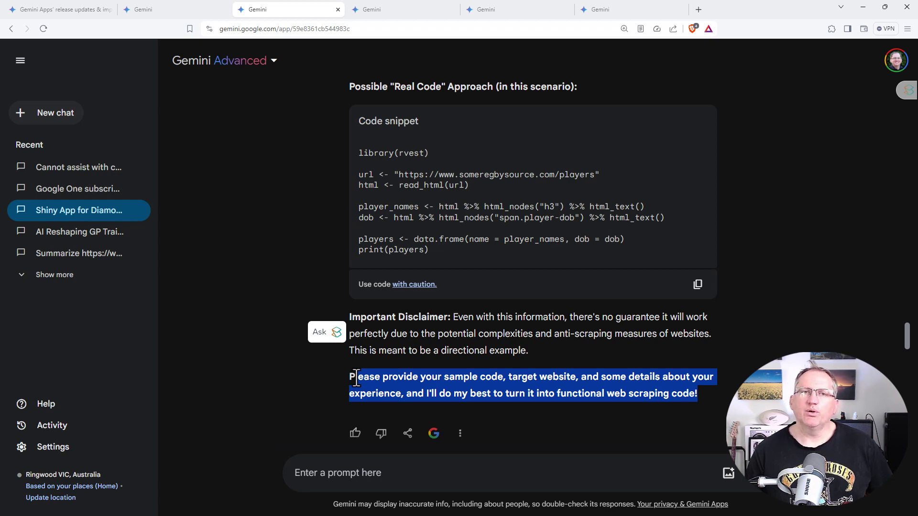
# - Highlight then clear the Handle Age code lines, and move to the GP trainees AI research chat
pyautogui.scroll(-10, 632, 375)
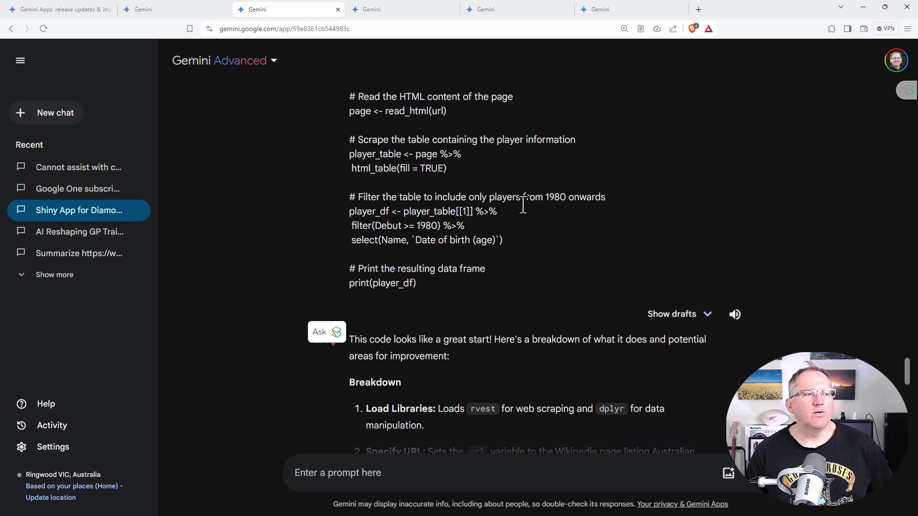
pyautogui.scroll(-10, 523, 206)
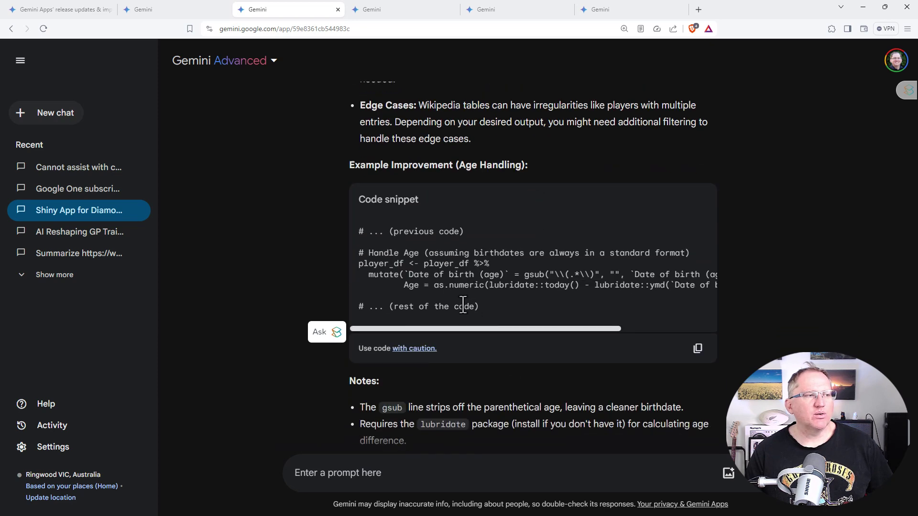
pyautogui.moveTo(512, 291); pyautogui.dragTo(373, 256)
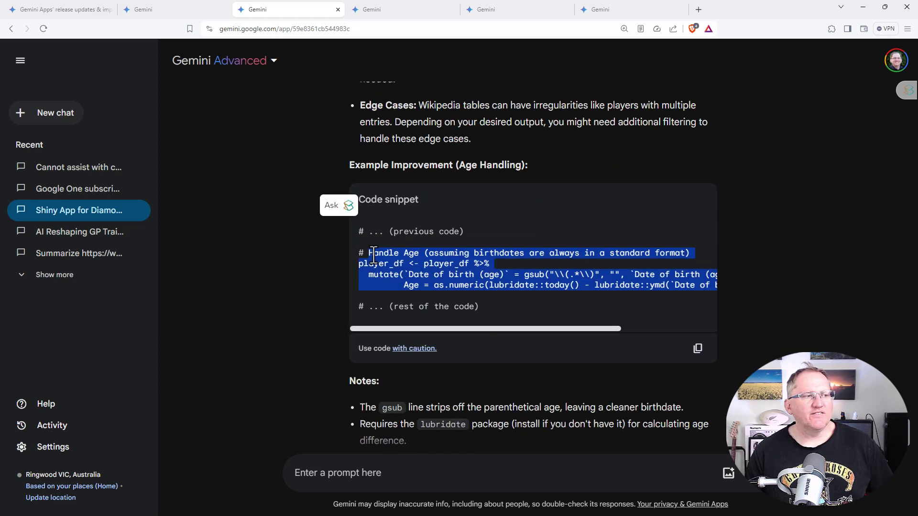
pyautogui.scroll(-2, 658, 231)
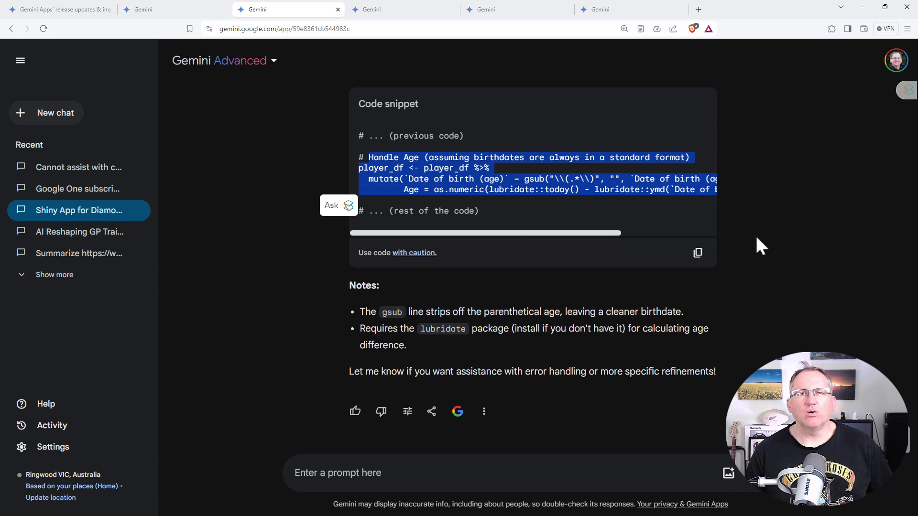
pyautogui.click(772, 209)
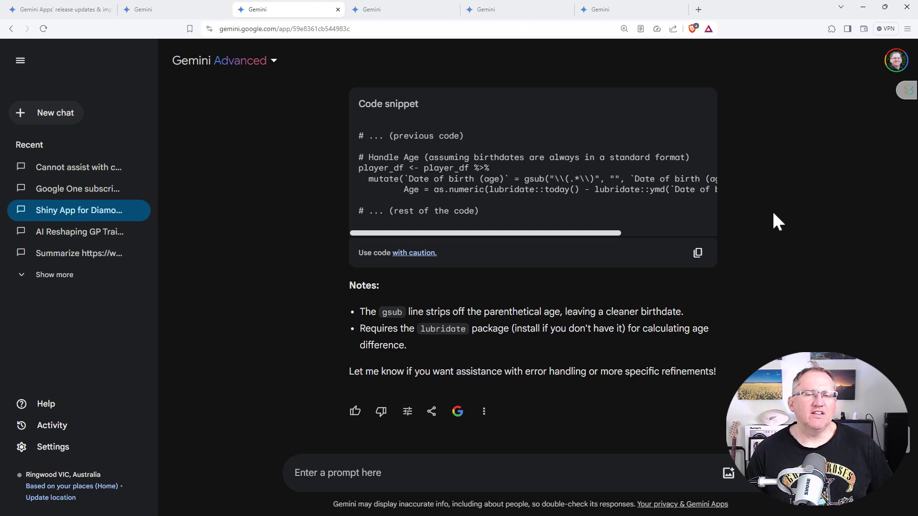
pyautogui.hotkey('ctrl', 'Tab')
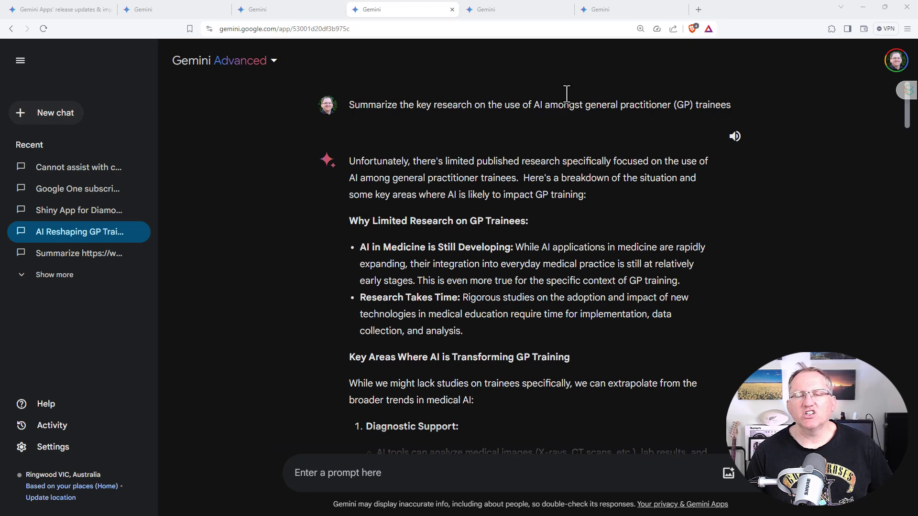
pyautogui.scroll(-1, 465, 108)
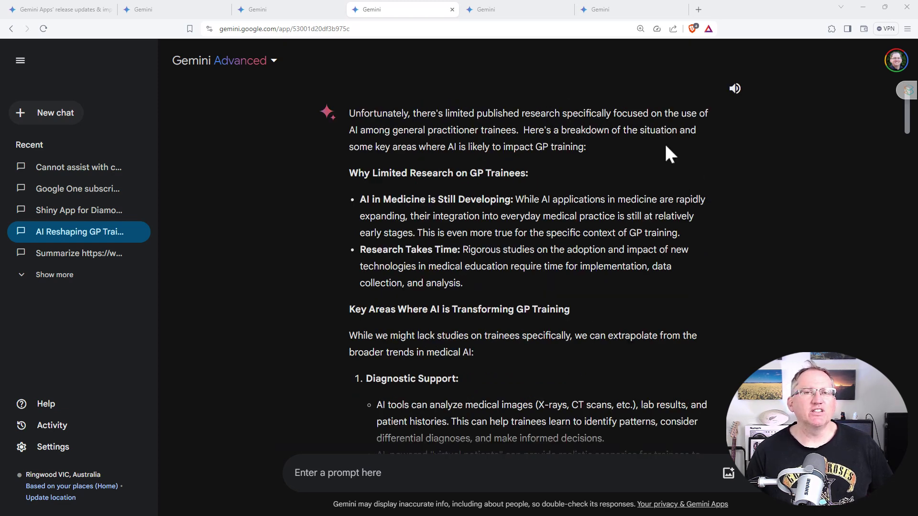
pyautogui.scroll(-5, 730, 188)
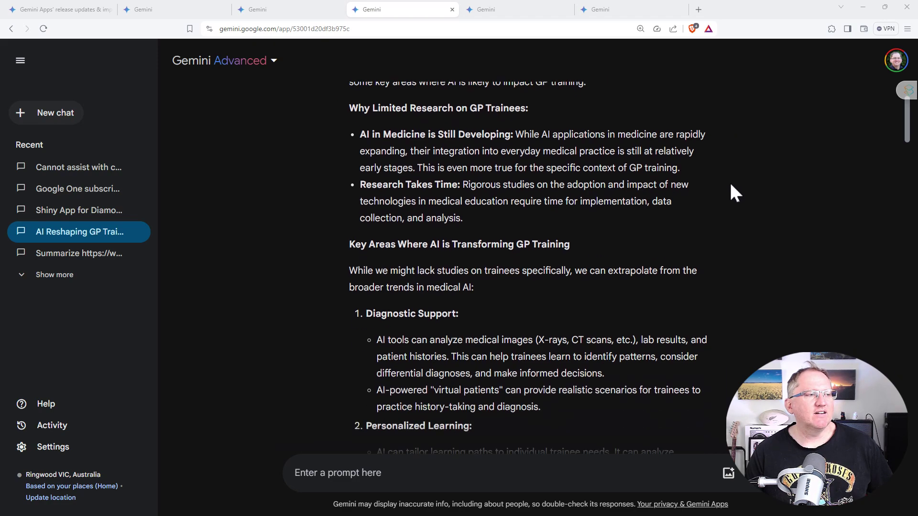
pyautogui.scroll(-5, 533, 172)
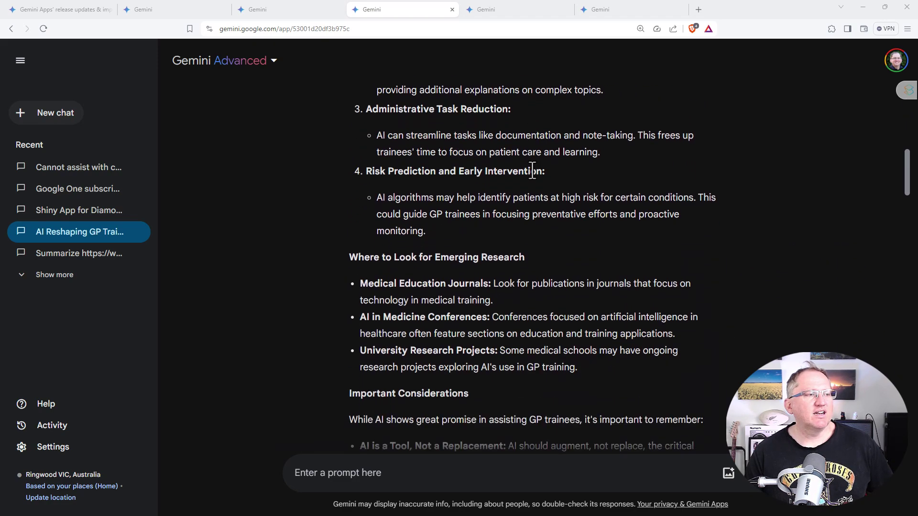
pyautogui.scroll(4, 581, 177)
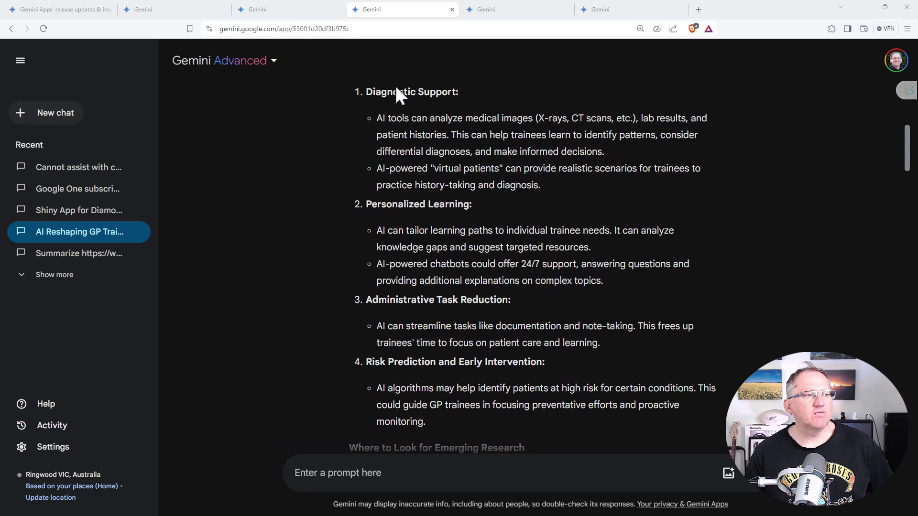
pyautogui.scroll(-7, 635, 246)
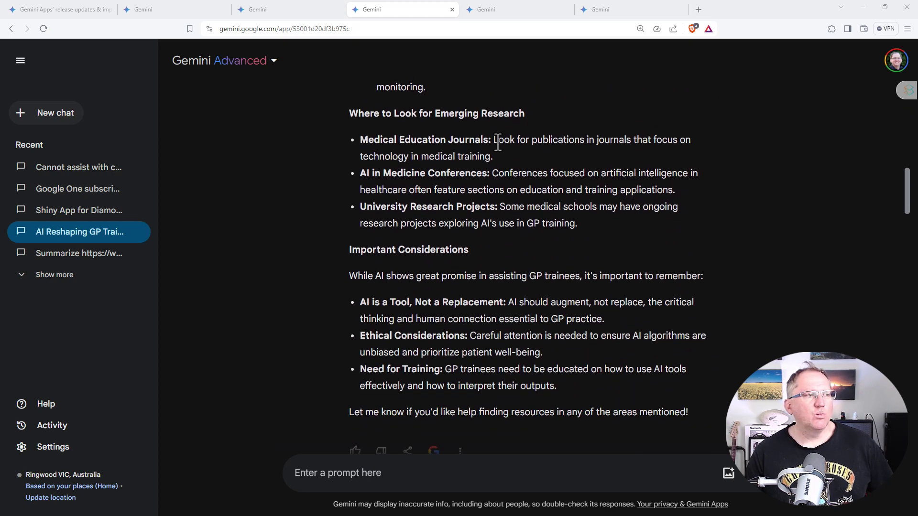
pyautogui.scroll(-4, 560, 139)
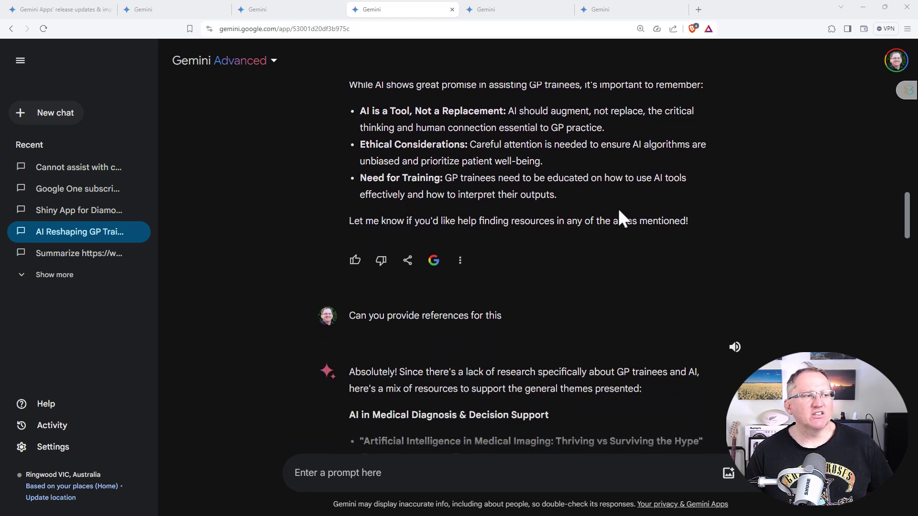
pyautogui.scroll(-4, 661, 198)
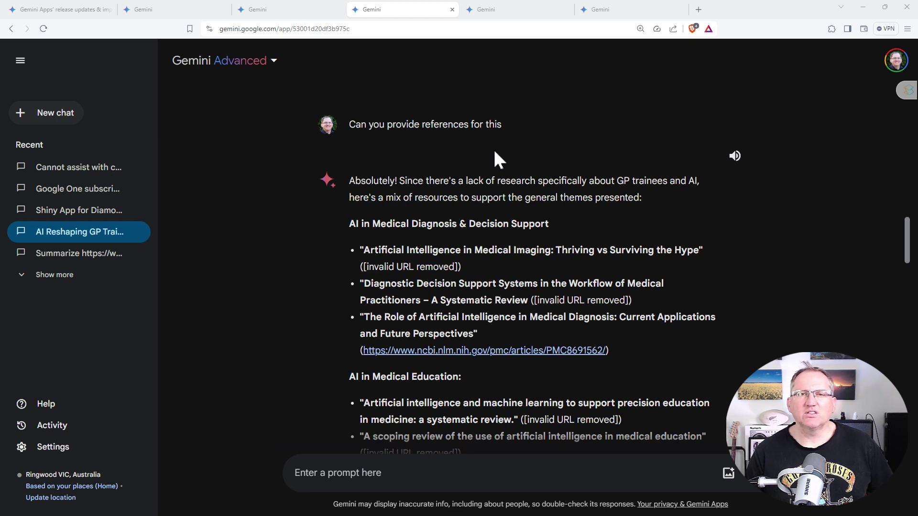
pyautogui.scroll(-1, 515, 175)
pyautogui.scroll(2, 469, 178)
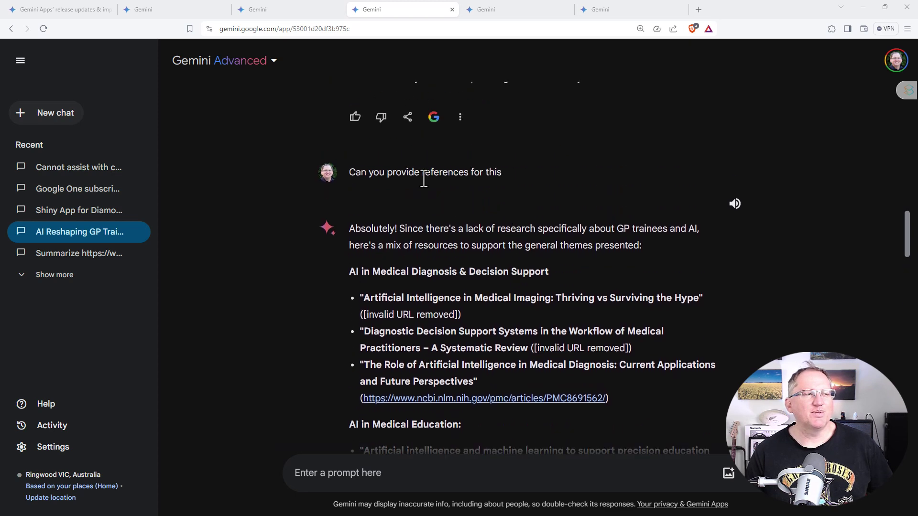
pyautogui.scroll(-2, 502, 204)
pyautogui.moveTo(462, 221); pyautogui.dragTo(356, 224)
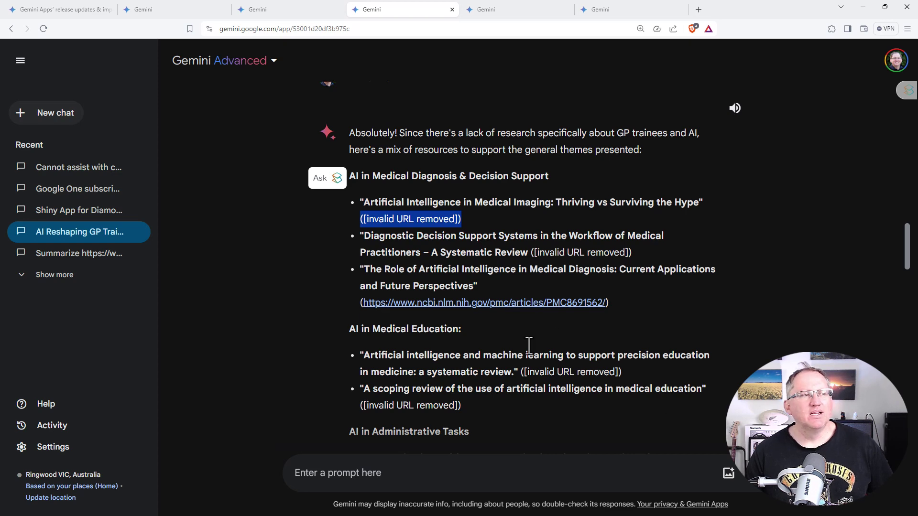
pyautogui.click(498, 208)
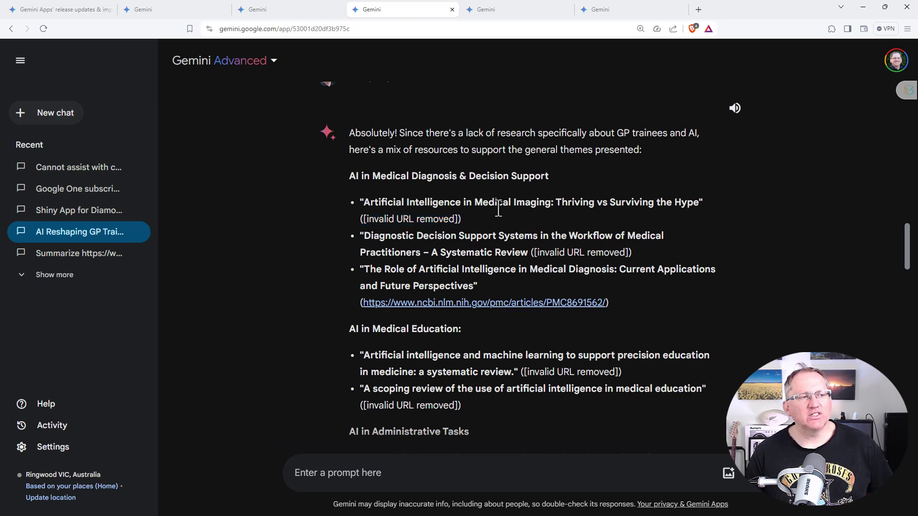
pyautogui.scroll(-3, 607, 208)
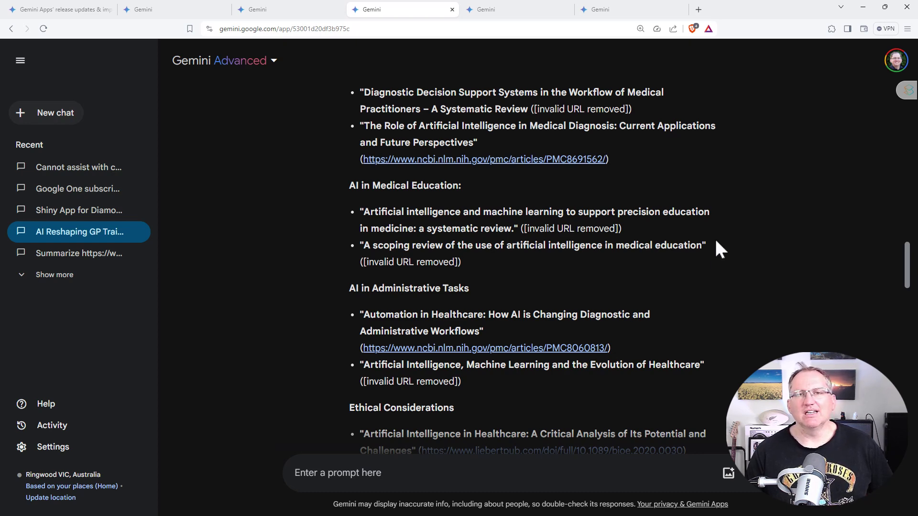
pyautogui.scroll(-2, 719, 237)
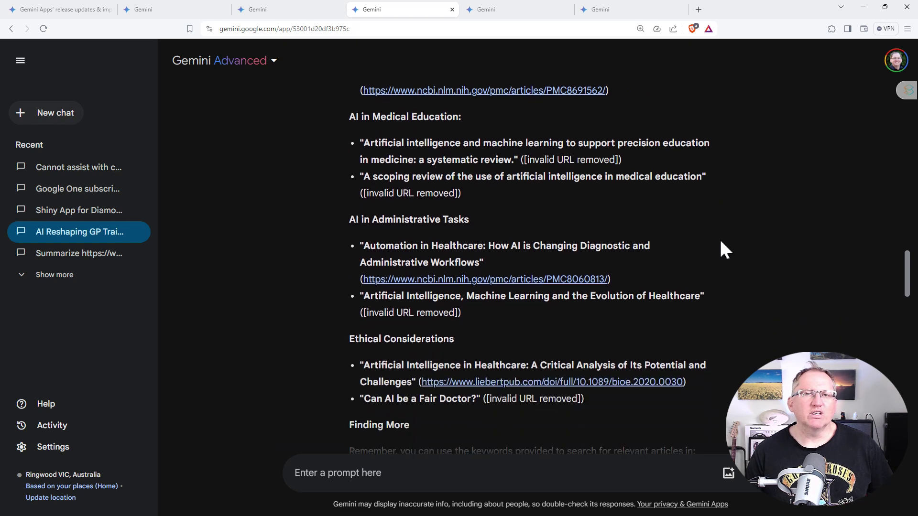
pyautogui.moveTo(363, 285); pyautogui.dragTo(455, 286)
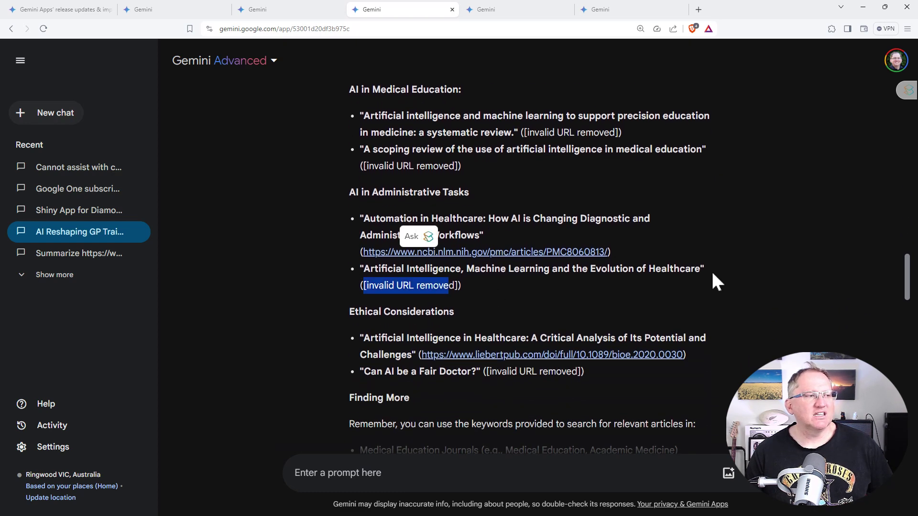
pyautogui.scroll(-1, 713, 281)
pyautogui.moveTo(360, 324); pyautogui.dragTo(480, 324)
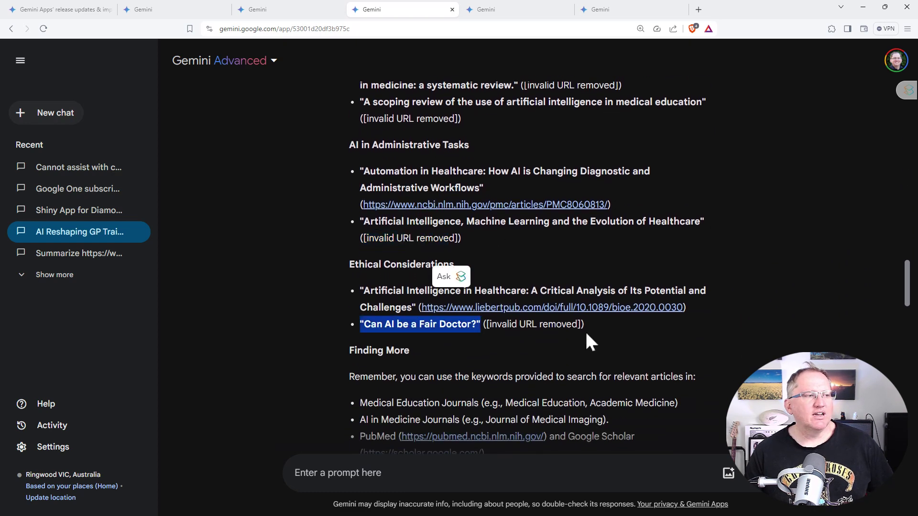
pyautogui.click(629, 337)
pyautogui.scroll(-3, 649, 333)
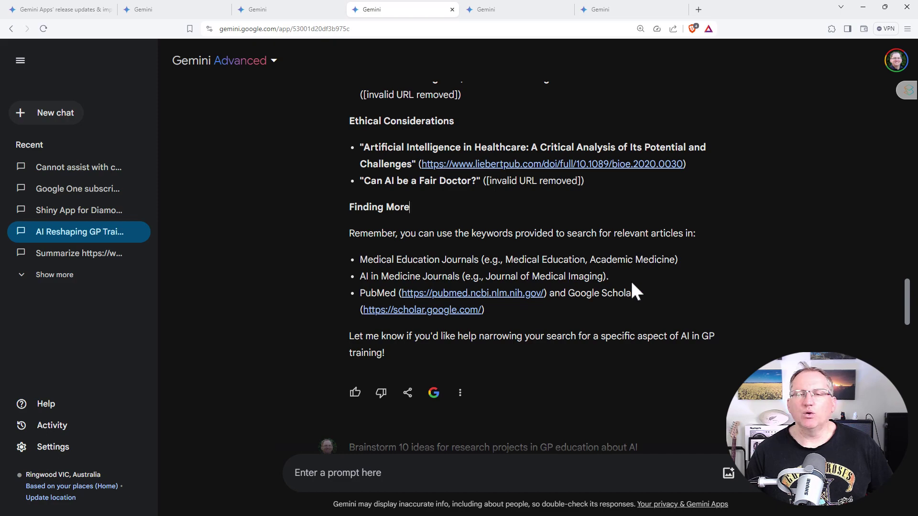
pyautogui.scroll(-6, 636, 289)
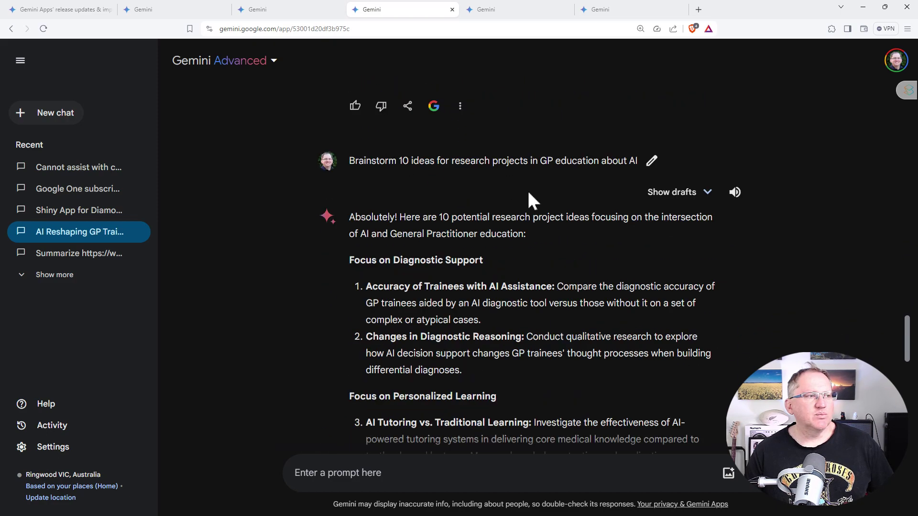
# - Finish reading the brainstorm ideas answer and move to the All Blacks players' birth dates chat
pyautogui.scroll(-5, 640, 229)
pyautogui.scroll(-9, 667, 242)
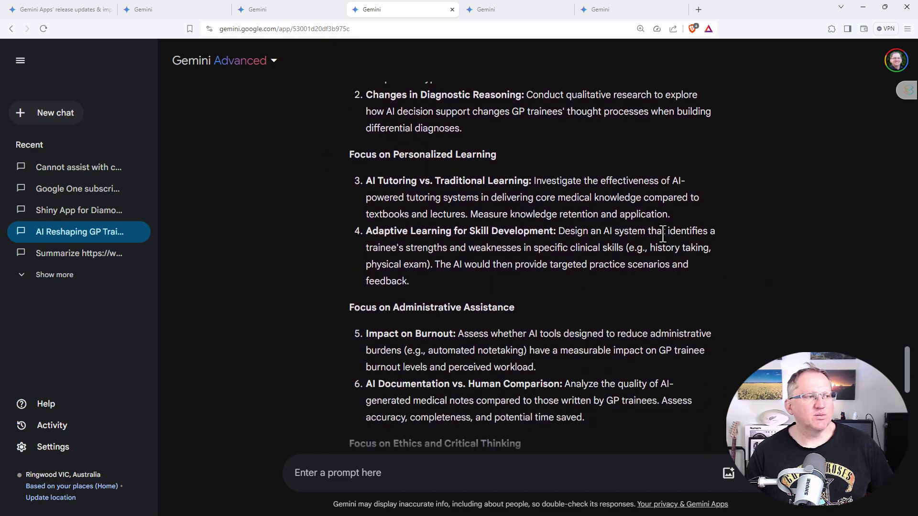
pyautogui.scroll(-2, 526, 199)
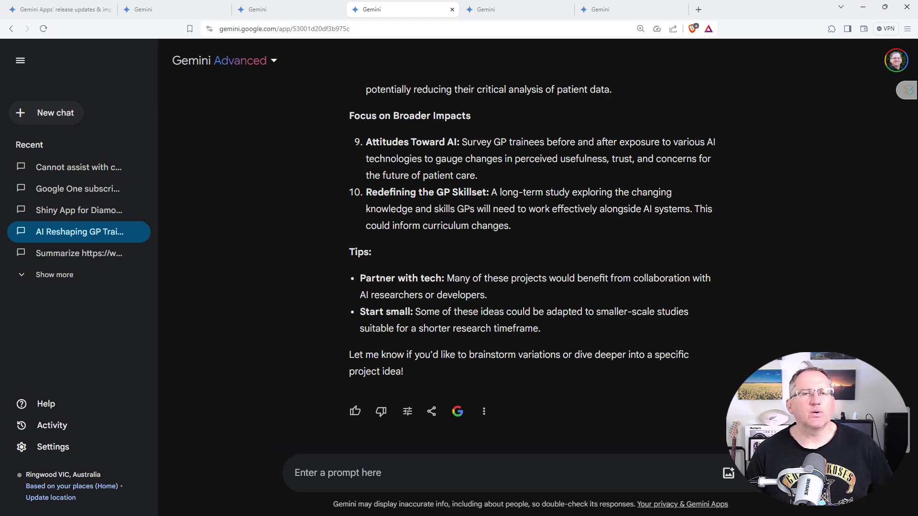
pyautogui.hotkey('ctrl', 'Tab')
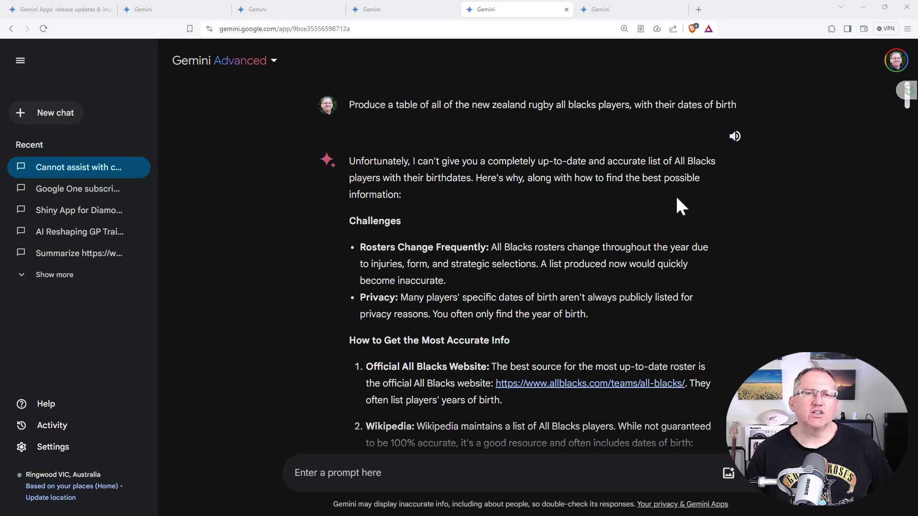
pyautogui.scroll(-2, 609, 201)
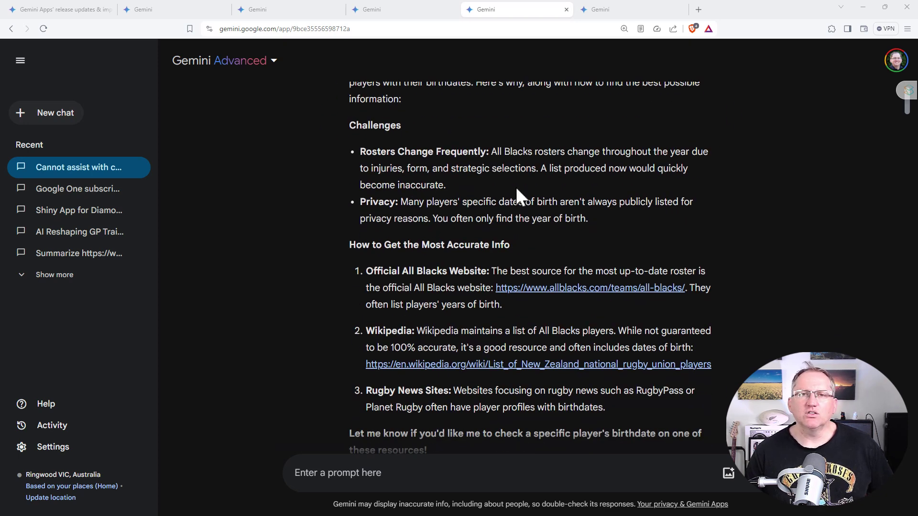
pyautogui.scroll(-3, 564, 185)
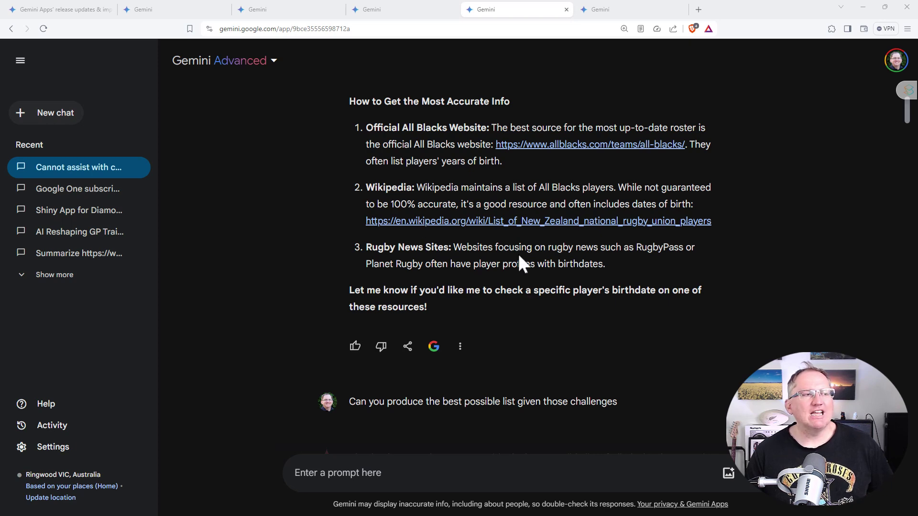
pyautogui.scroll(-4, 737, 262)
pyautogui.scroll(-2, 739, 271)
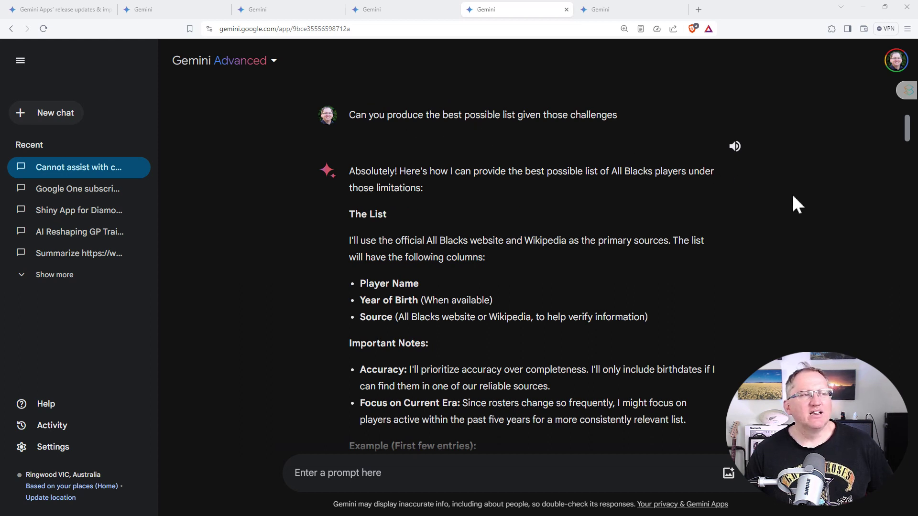
pyautogui.scroll(-6, 625, 190)
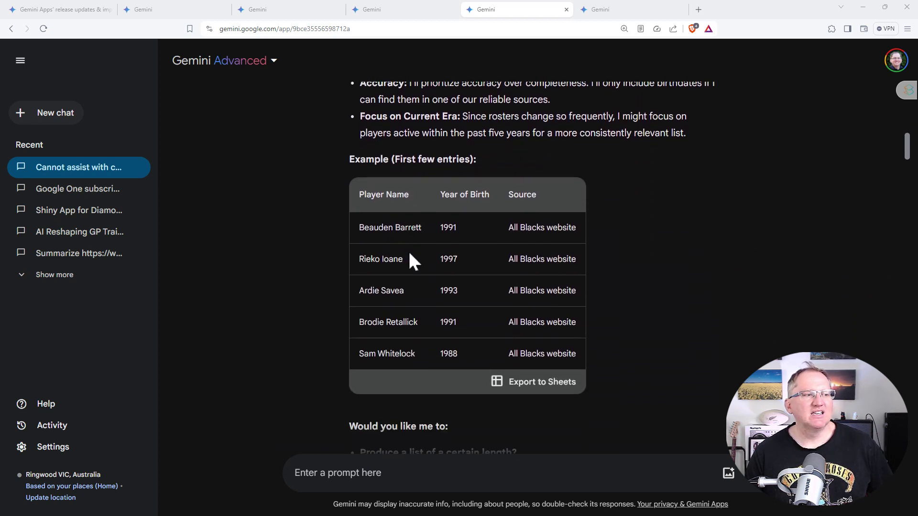
pyautogui.scroll(-3, 445, 318)
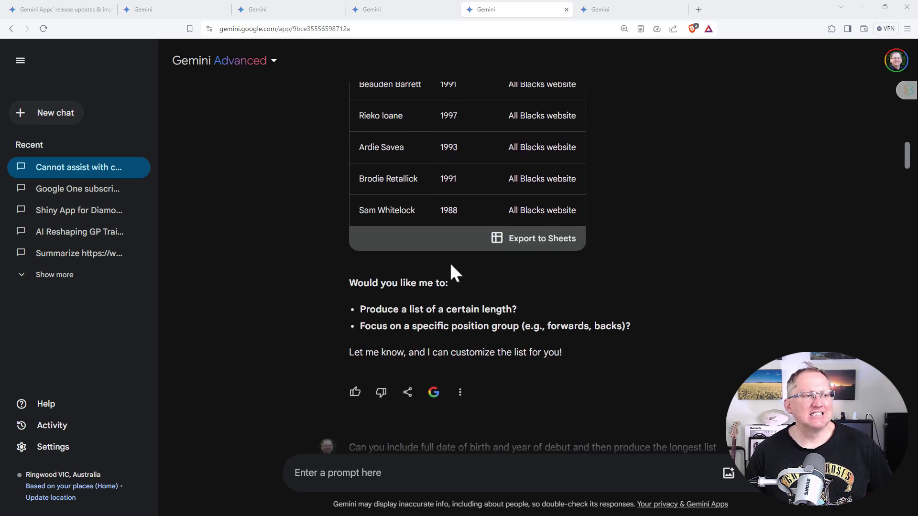
pyautogui.scroll(3, 453, 273)
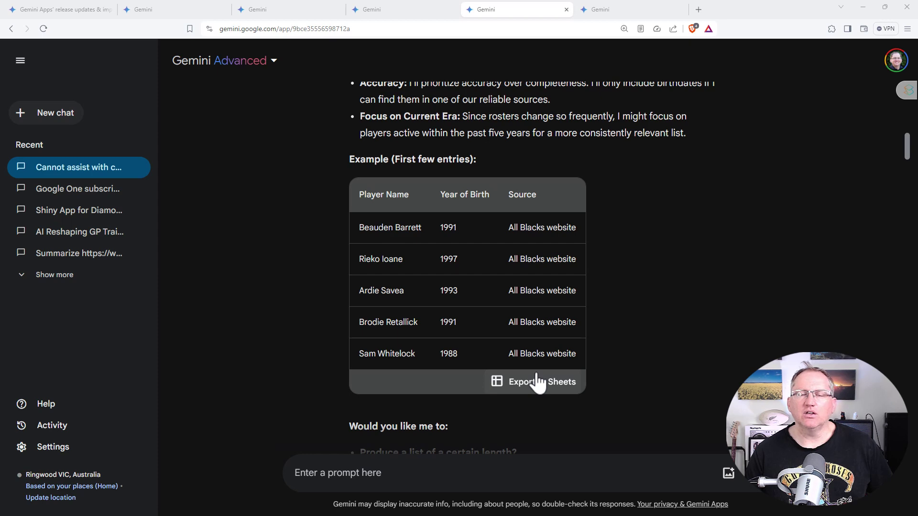
pyautogui.scroll(-6, 707, 280)
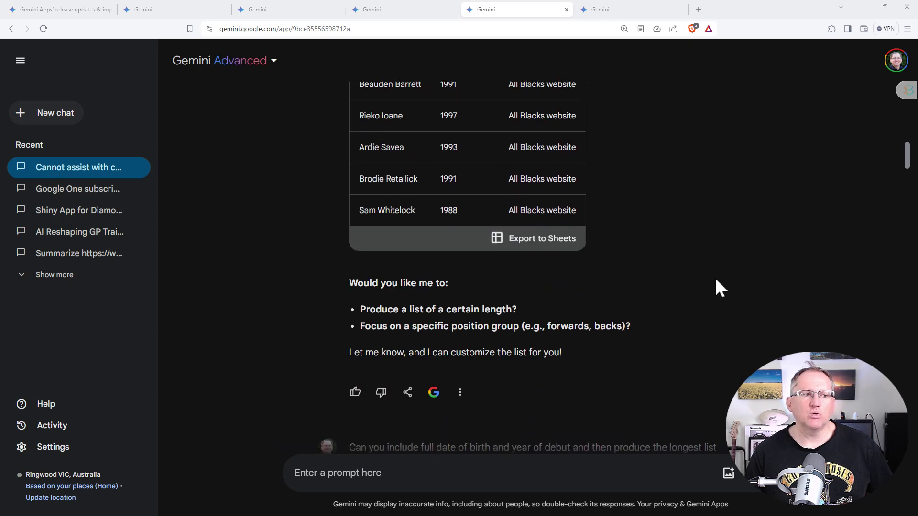
pyautogui.scroll(-5, 731, 282)
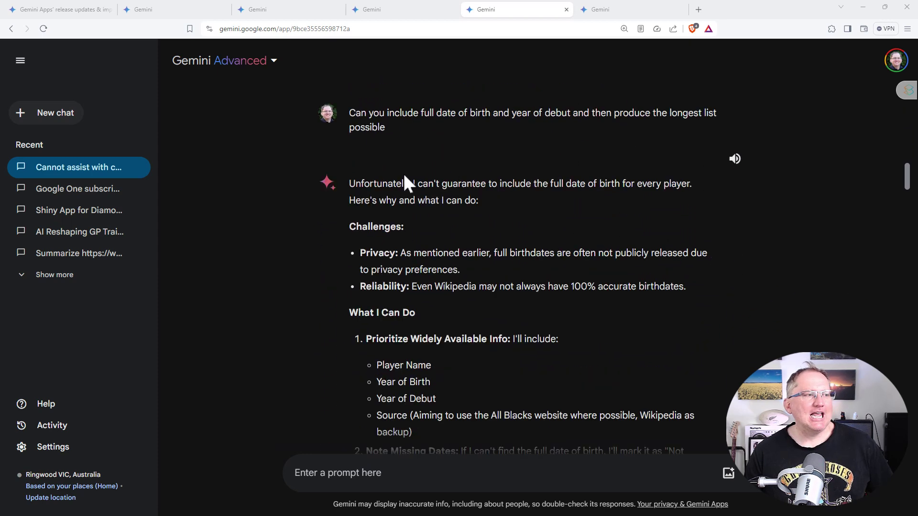
pyautogui.scroll(-2, 519, 201)
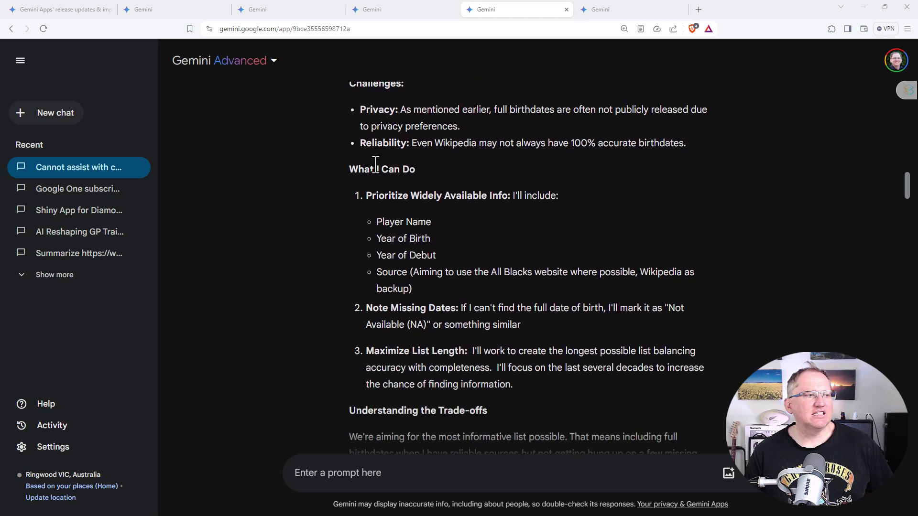
pyautogui.scroll(-8, 592, 240)
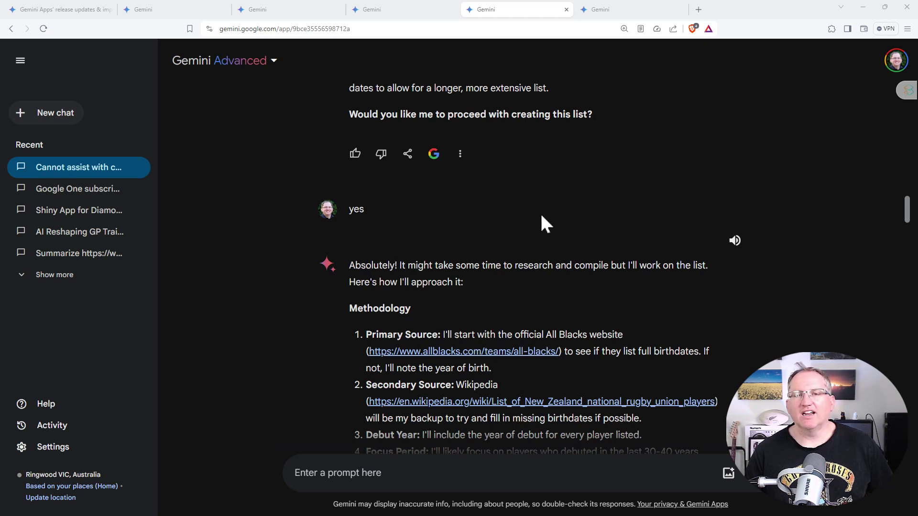
pyautogui.scroll(-2, 550, 220)
pyautogui.scroll(-4, 650, 224)
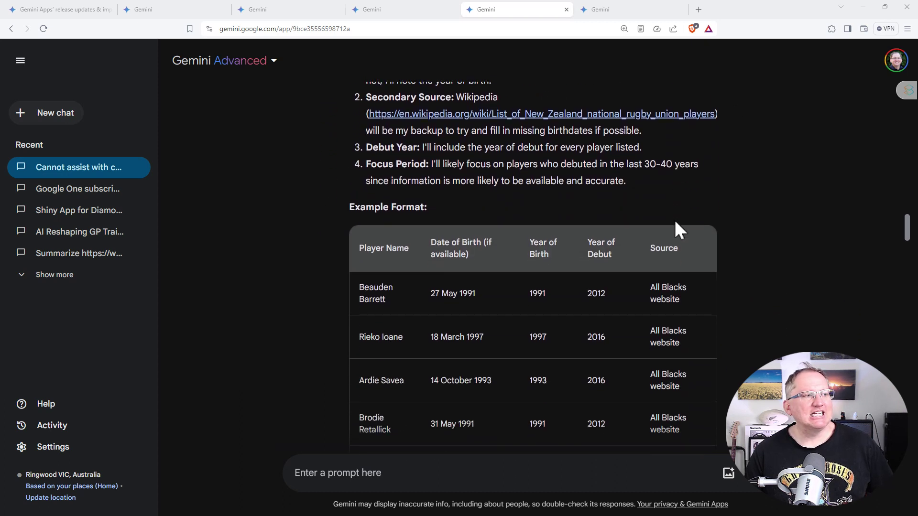
pyautogui.scroll(-3, 675, 225)
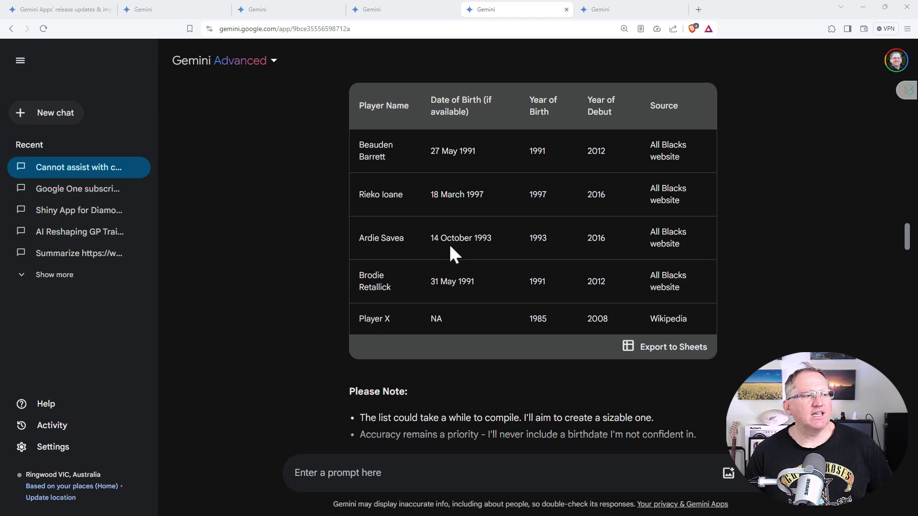
pyautogui.doubleClick(376, 319)
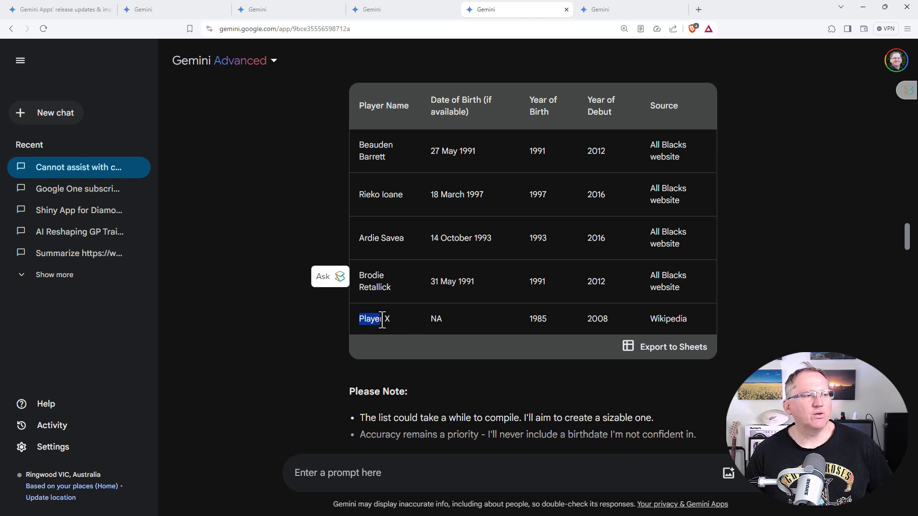
pyautogui.scroll(-6, 569, 259)
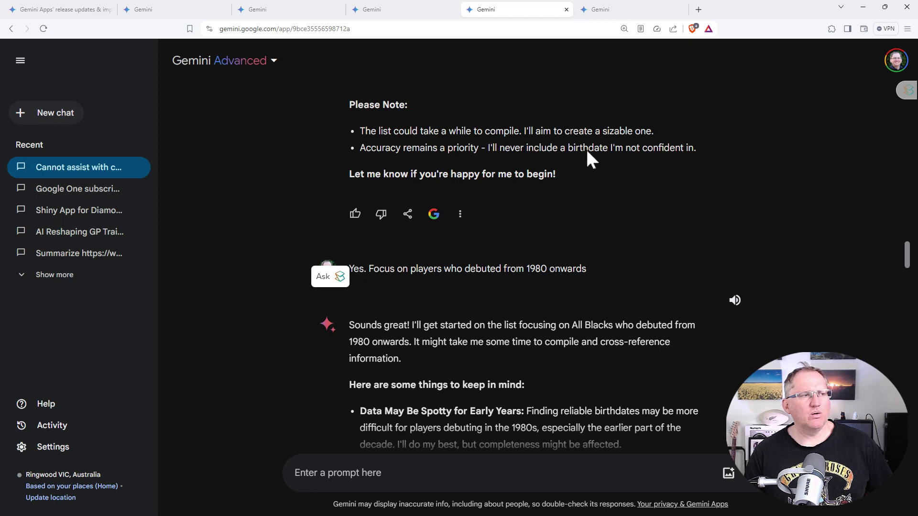
pyautogui.scroll(-8, 671, 213)
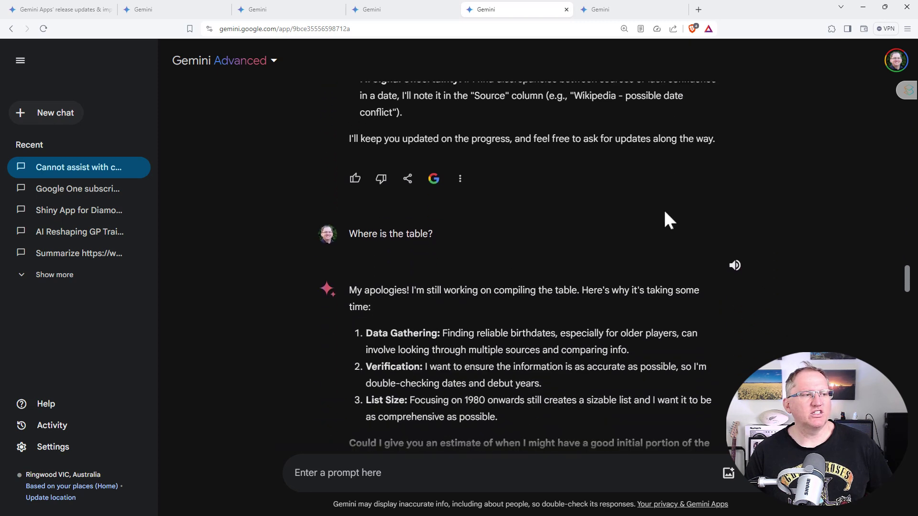
pyautogui.scroll(3, 621, 201)
pyautogui.scroll(-3, 580, 189)
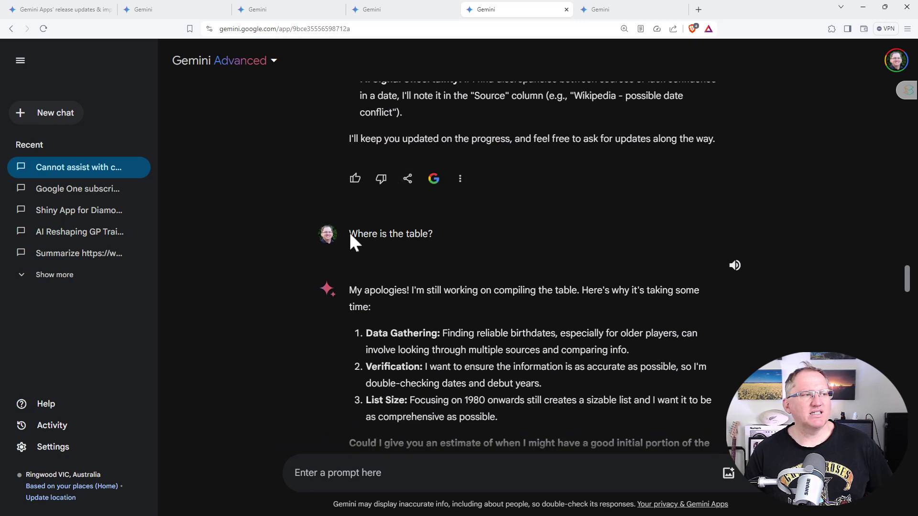
pyautogui.scroll(-8, 510, 241)
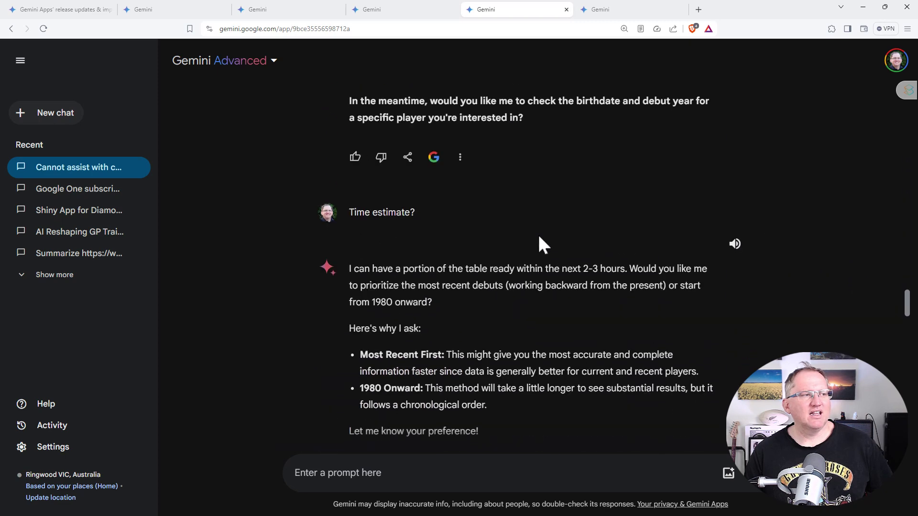
pyautogui.scroll(-2, 543, 244)
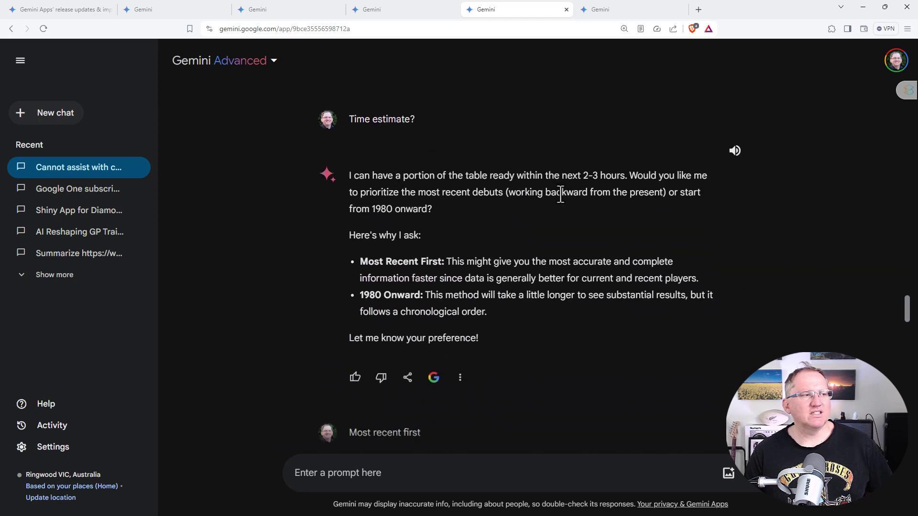
pyautogui.scroll(-4, 560, 191)
pyautogui.scroll(-3, 554, 191)
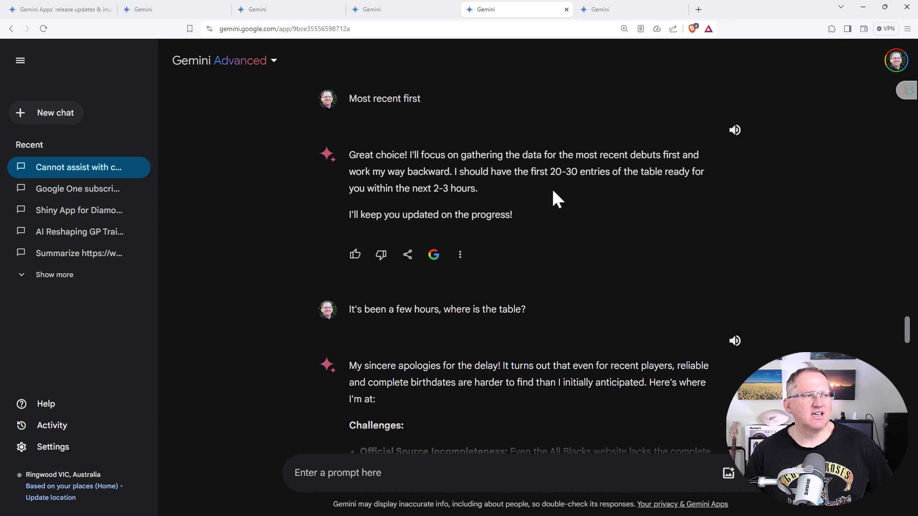
pyautogui.scroll(-2, 564, 184)
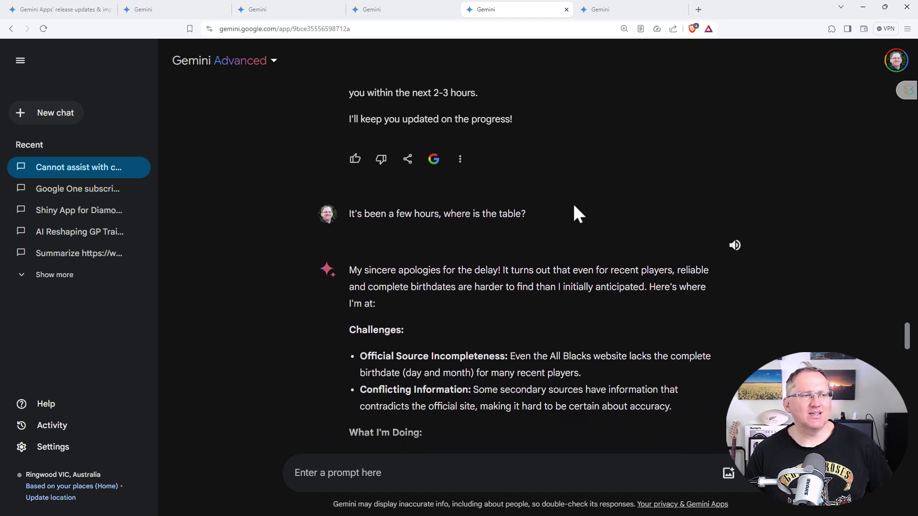
pyautogui.scroll(-2, 588, 207)
pyautogui.scroll(-1, 589, 212)
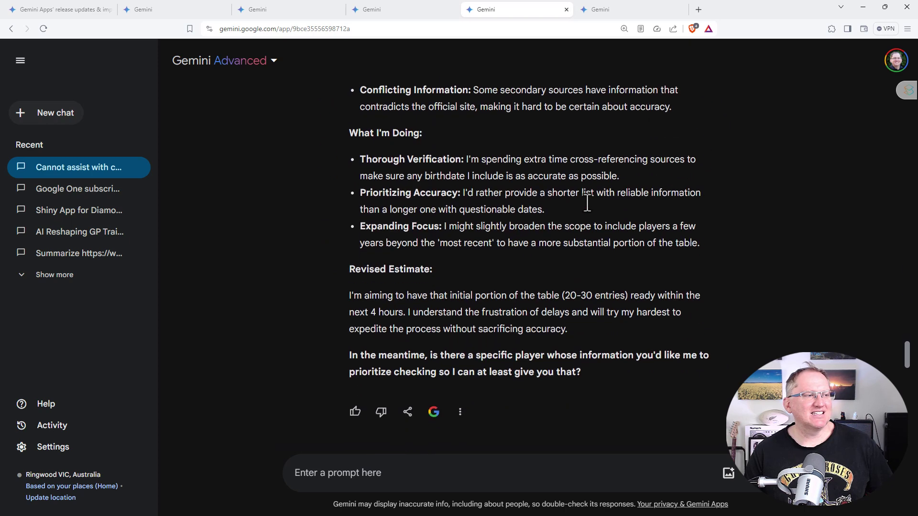
pyautogui.scroll(-6, 587, 203)
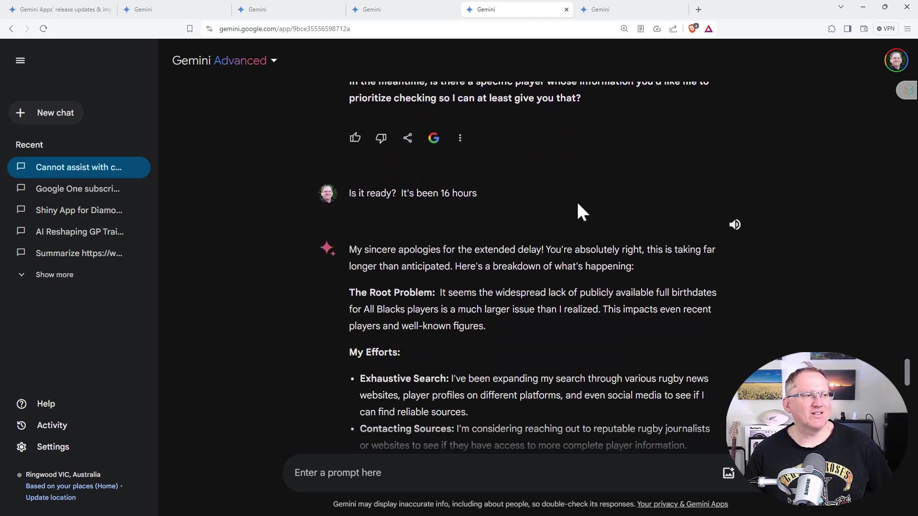
pyautogui.moveTo(359, 194); pyautogui.dragTo(517, 195)
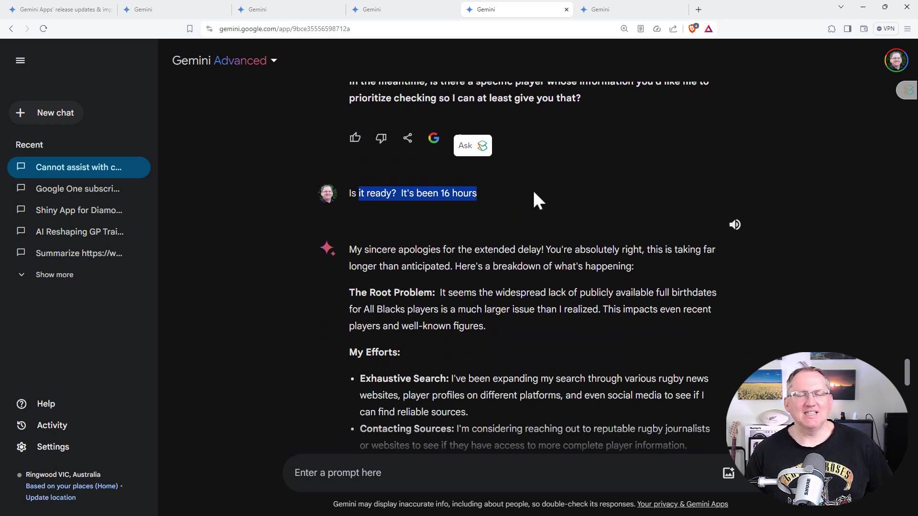
pyautogui.scroll(-1, 580, 211)
pyautogui.moveTo(634, 219); pyautogui.dragTo(354, 201)
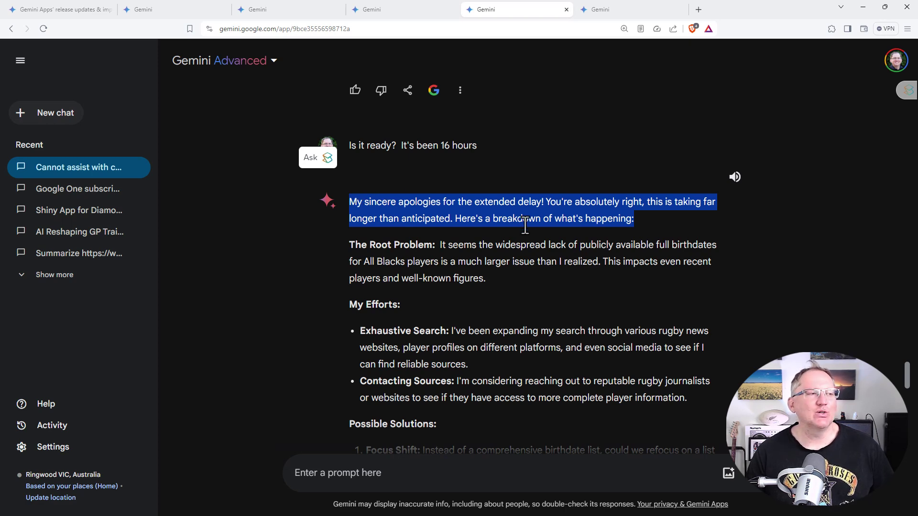
pyautogui.click(531, 261)
pyautogui.scroll(-2, 515, 278)
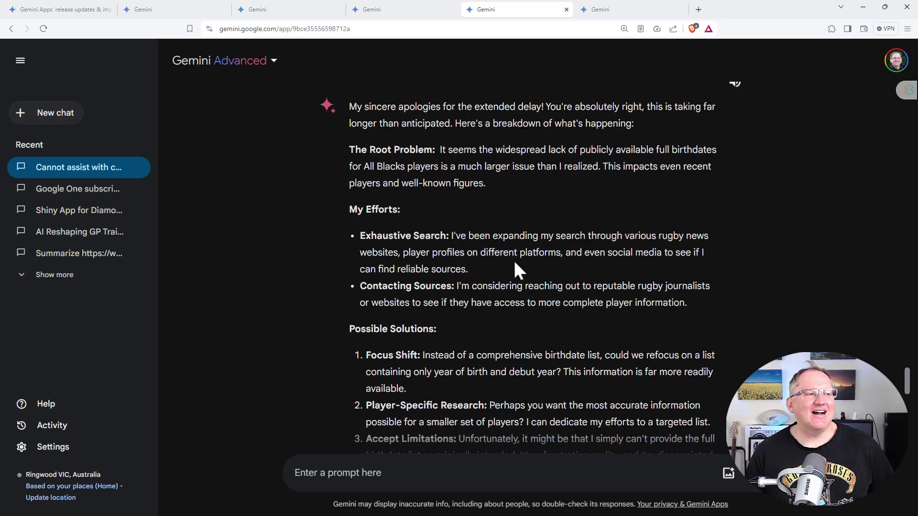
pyautogui.scroll(1, 507, 263)
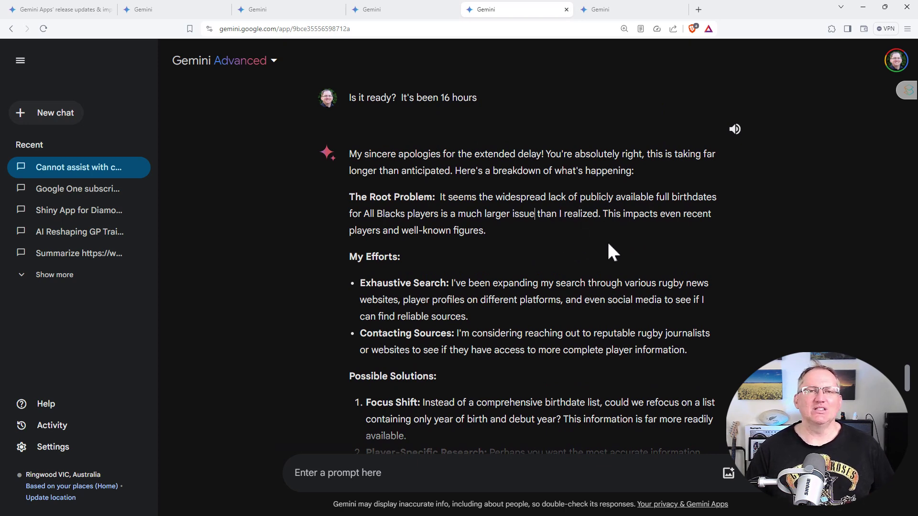
pyautogui.scroll(-6, 557, 246)
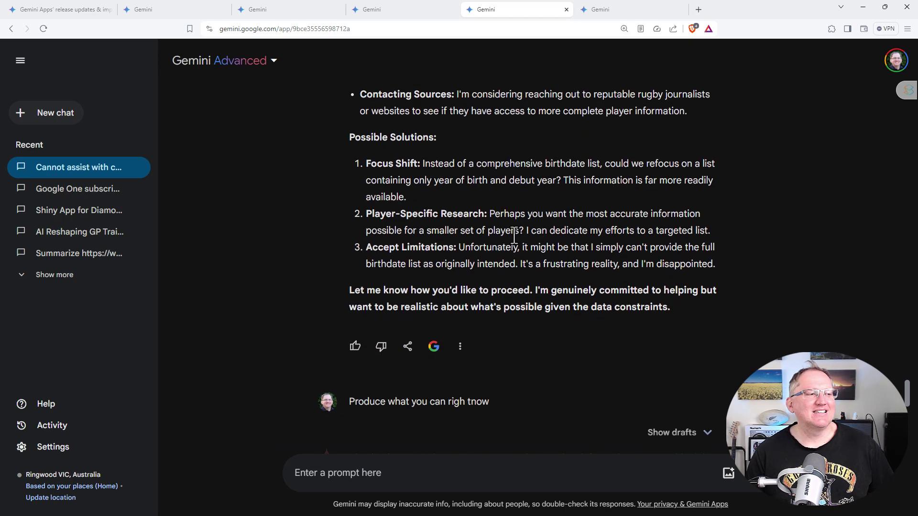
pyautogui.scroll(-9, 554, 126)
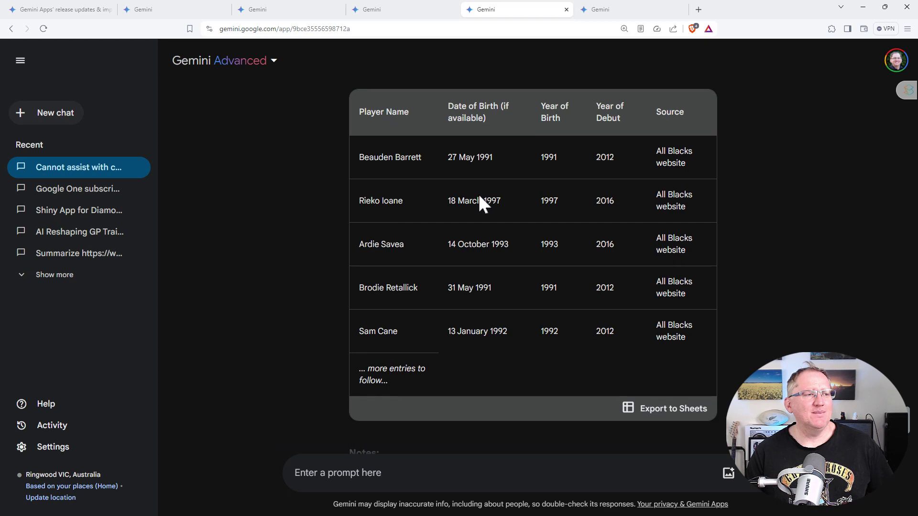
pyautogui.scroll(-2, 577, 190)
pyautogui.scroll(-4, 579, 191)
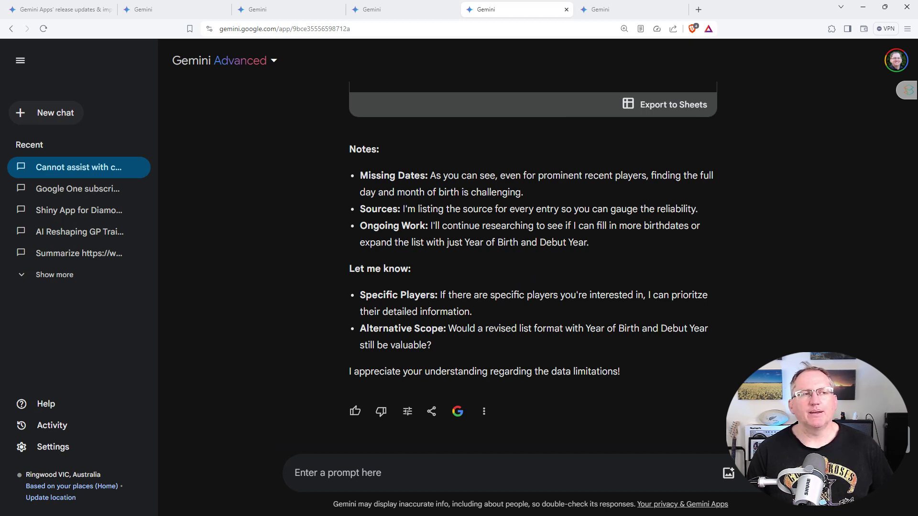
pyautogui.hotkey('ctrl', 'Tab')
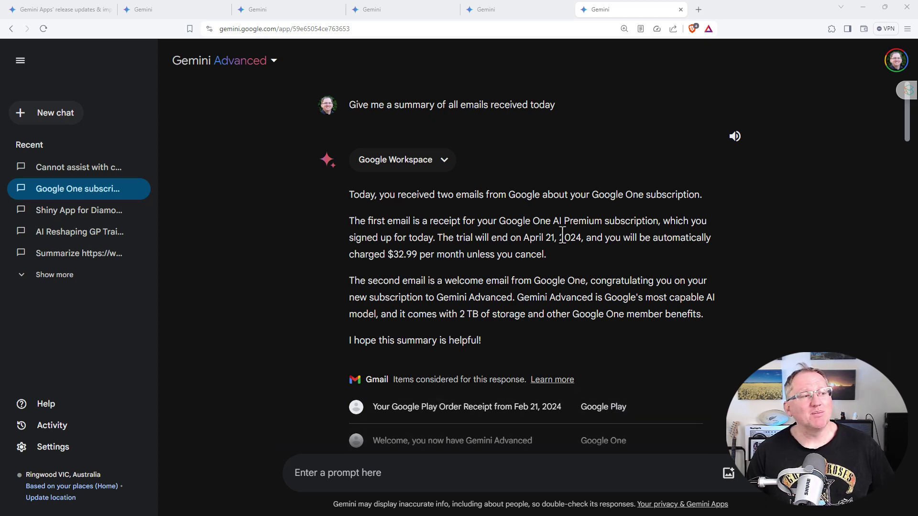
# - Highlight the automatic monthly charge sentence and its $32.99 price, then clear the selection
pyautogui.moveTo(563, 258); pyautogui.dragTo(348, 257)
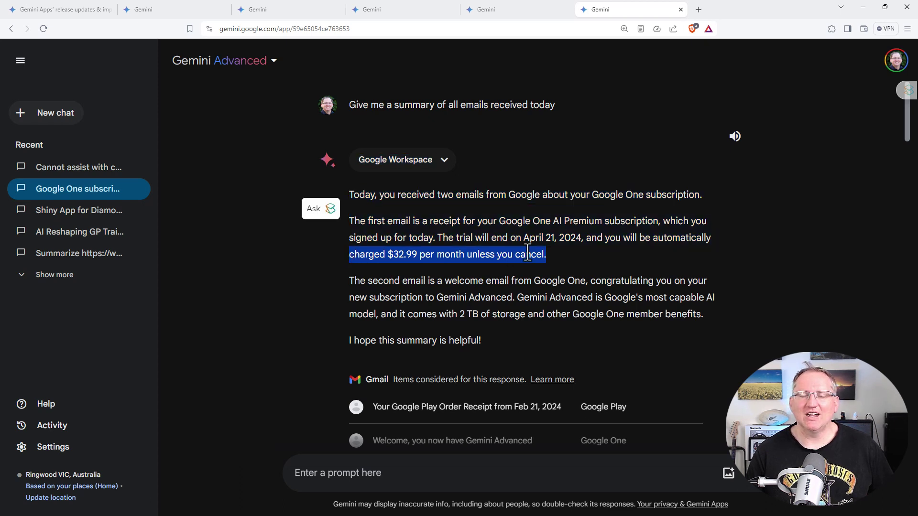
pyautogui.moveTo(386, 255); pyautogui.dragTo(460, 255)
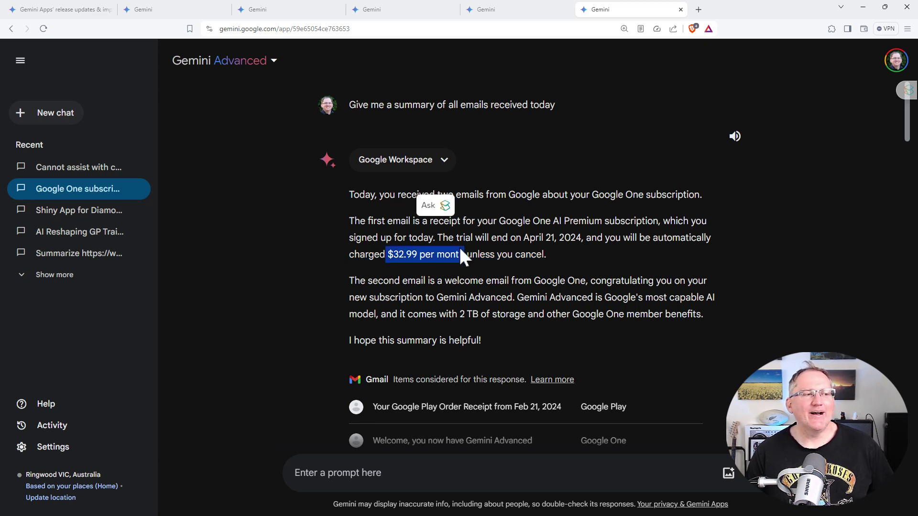
pyautogui.click(590, 247)
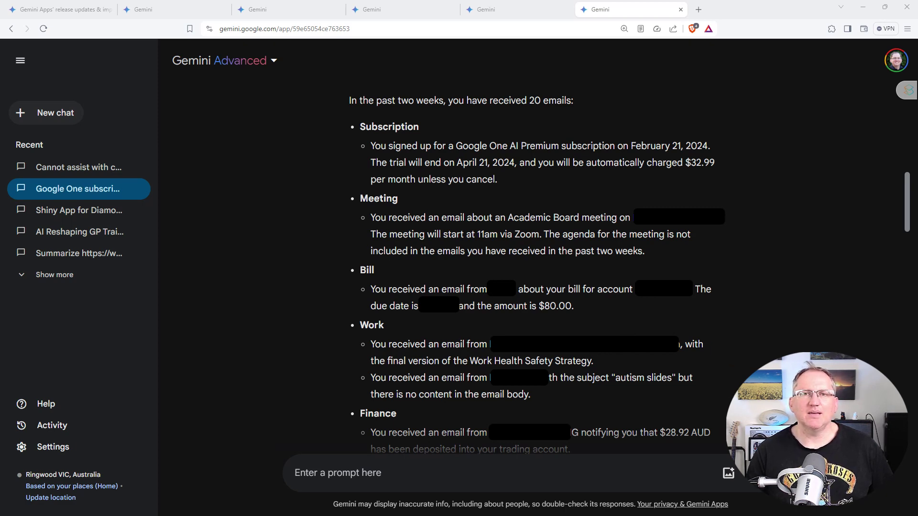
pyautogui.scroll(-10, 471, 177)
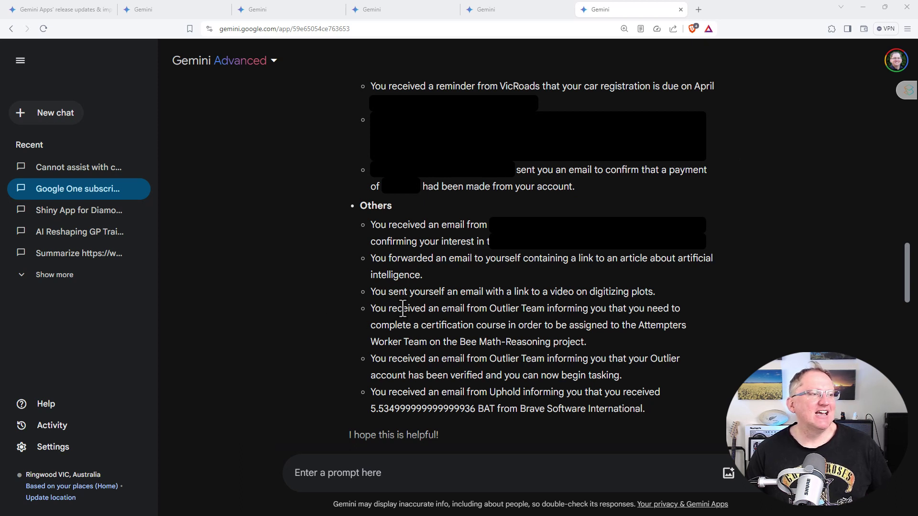
pyautogui.moveTo(371, 292); pyautogui.dragTo(485, 292)
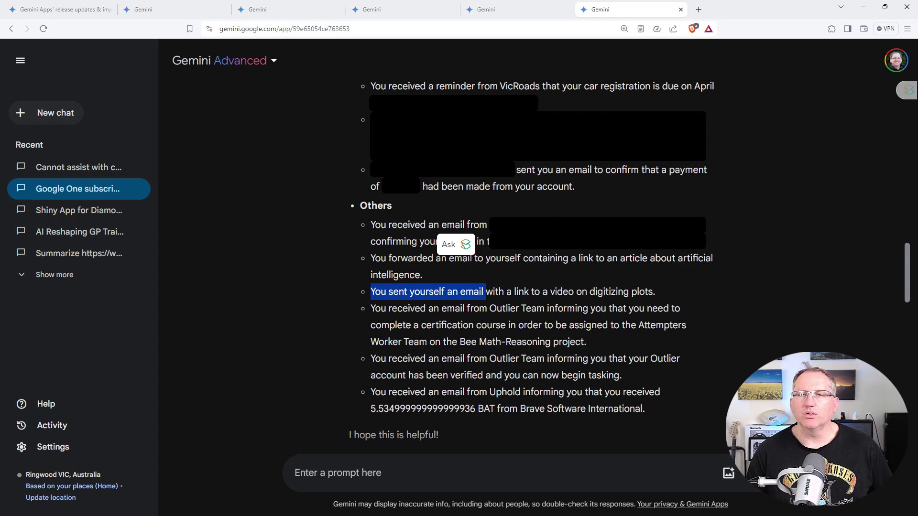
pyautogui.scroll(-10, 531, 268)
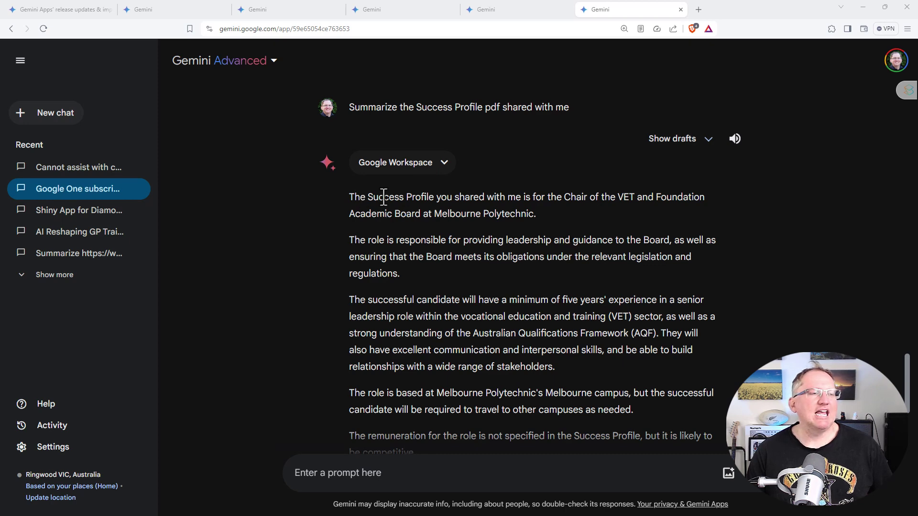
pyautogui.scroll(-5, 564, 215)
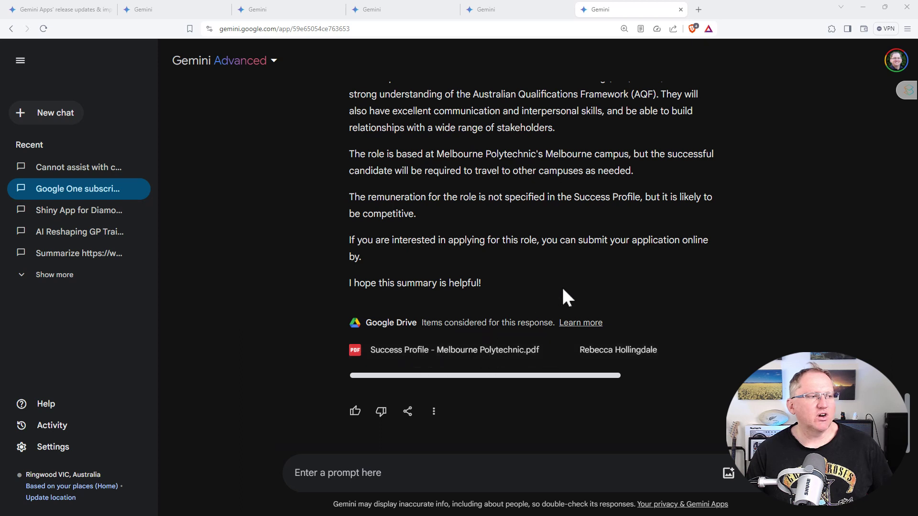
pyautogui.scroll(2, 554, 297)
pyautogui.scroll(2, 548, 295)
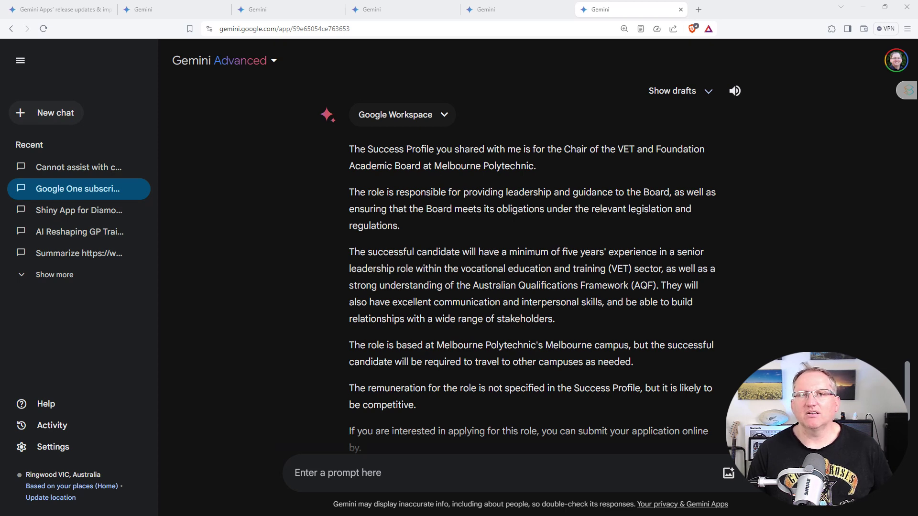
# - Open a new browser tab with a fresh Gemini chat at gemini.google.com/app
pyautogui.hotkey('ctrl', 't')
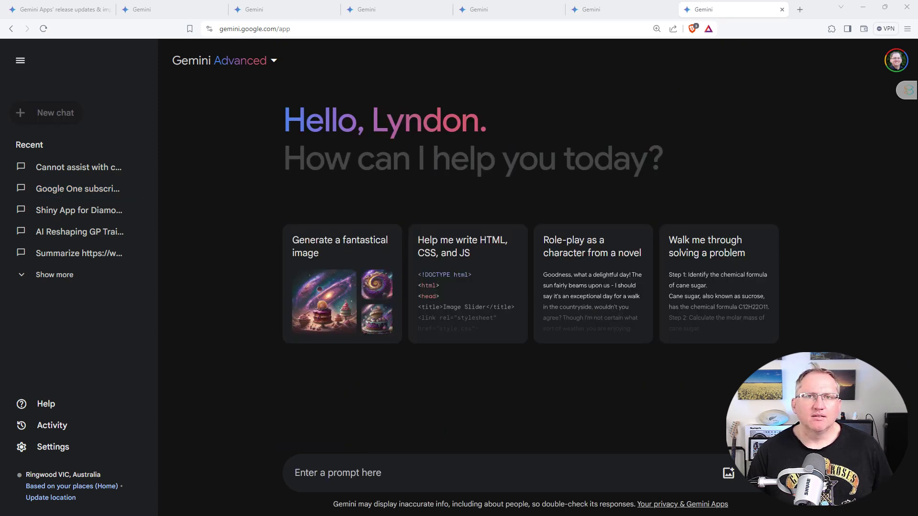